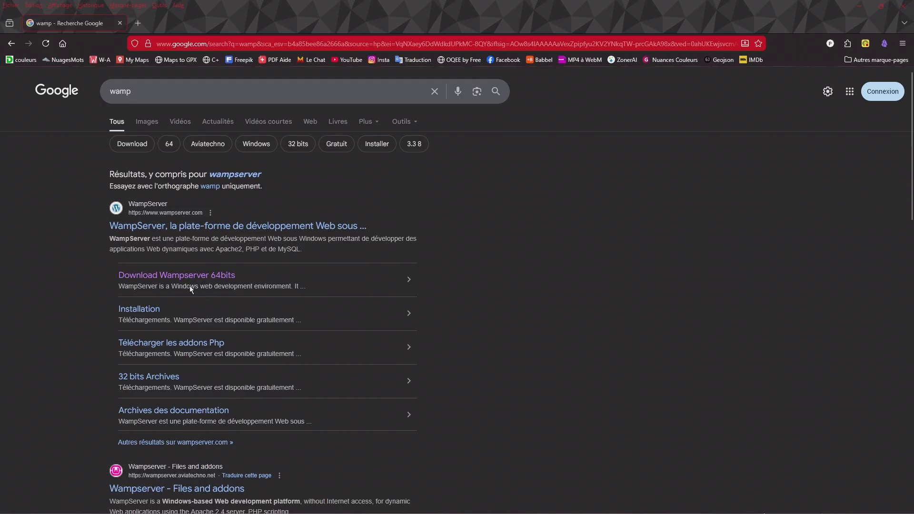
- Open the Download Wampserver 64bits search result in a new tab and switch to that page
{"action": "right_click", "coordinate": [176, 275]}
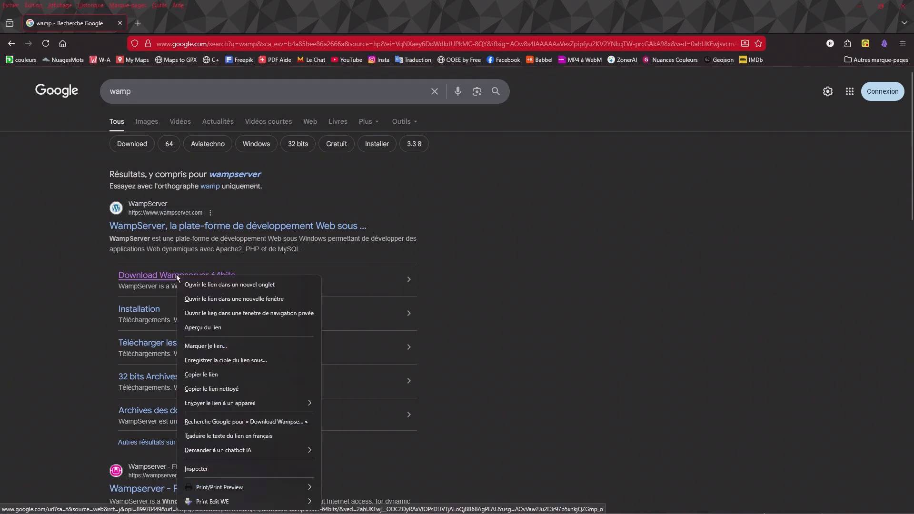
{"action": "left_click", "coordinate": [230, 284]}
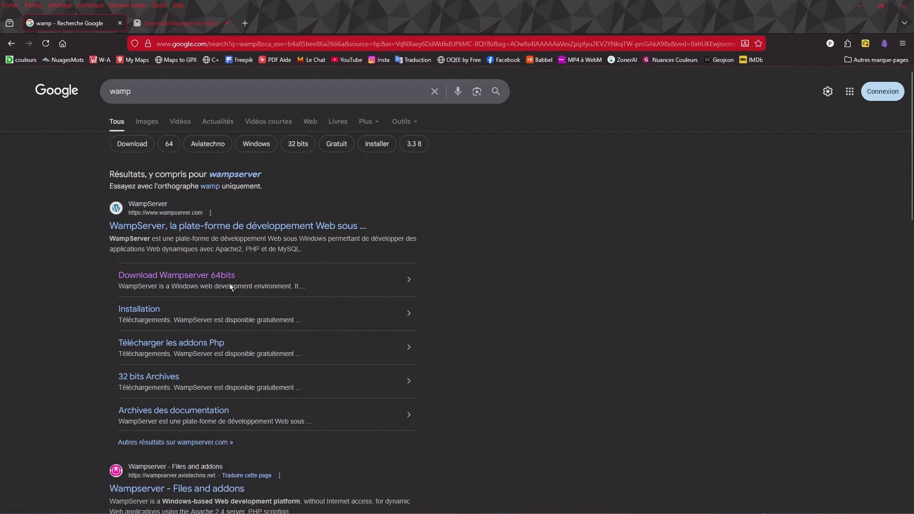
{"action": "left_click", "coordinate": [173, 23]}
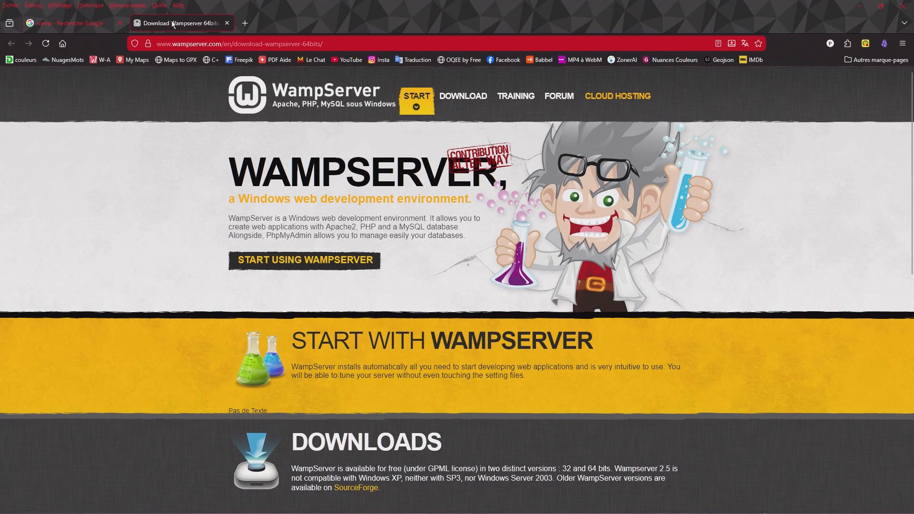
- Download the 64-bit WampServer installer wampserver3.4.0_x64.exe directly, without filling in the contact form, and save the file
{"action": "scroll", "coordinate": [125, 248], "scroll_direction": "down", "scroll_amount": 5}
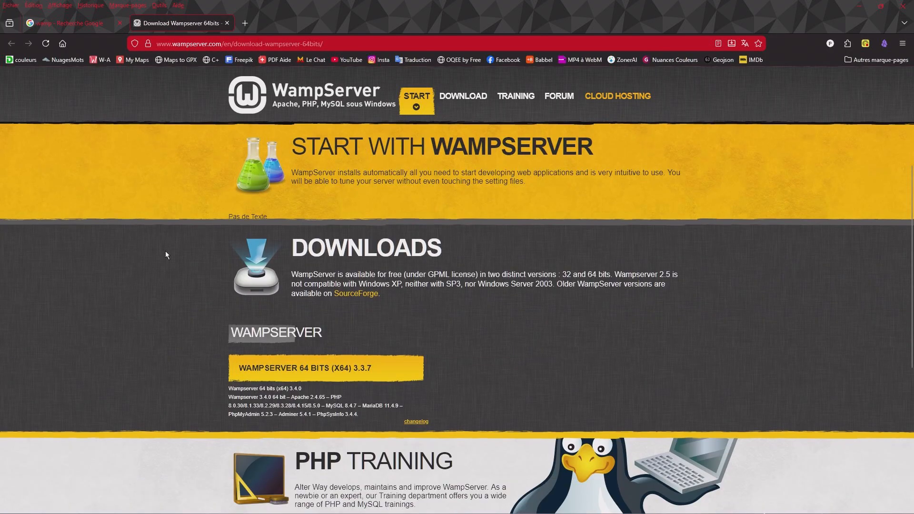
{"action": "scroll", "coordinate": [162, 252], "scroll_direction": "down", "scroll_amount": 2}
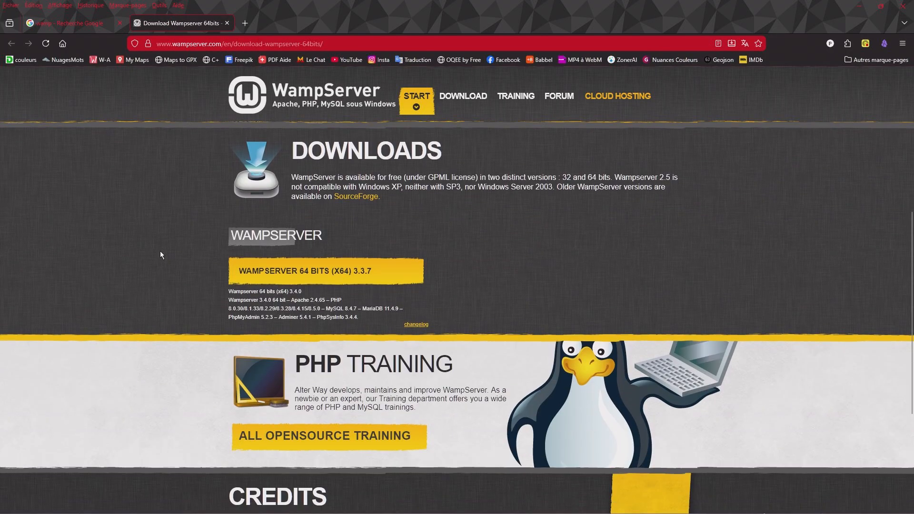
{"action": "left_click", "coordinate": [316, 274]}
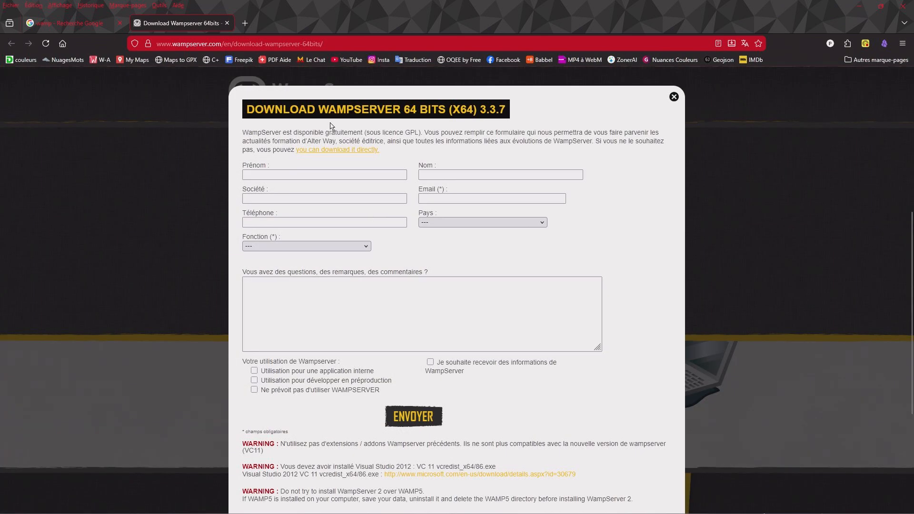
{"action": "left_click", "coordinate": [356, 150]}
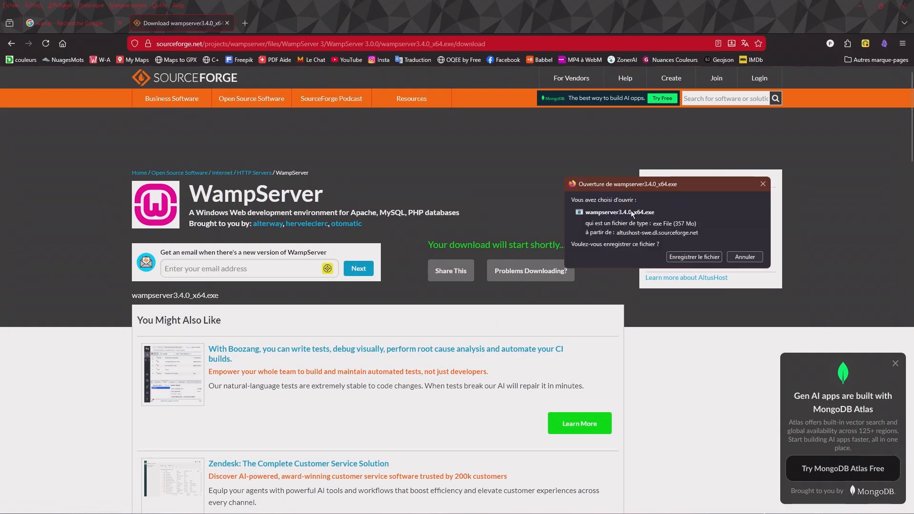
{"action": "left_click", "coordinate": [692, 256]}
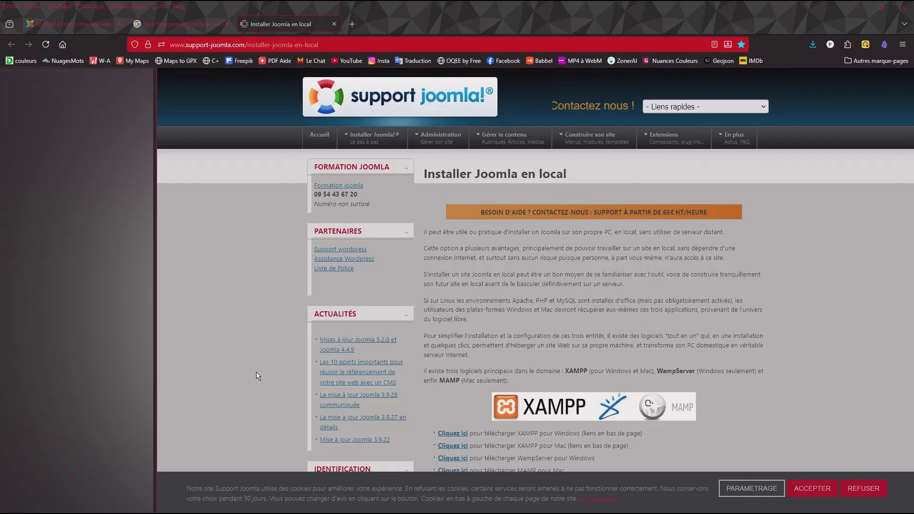
- Read through the guide to installing Joomla locally, down to the Wamp Serveur installation section
{"action": "scroll", "coordinate": [269, 358], "scroll_direction": "down", "scroll_amount": 3}
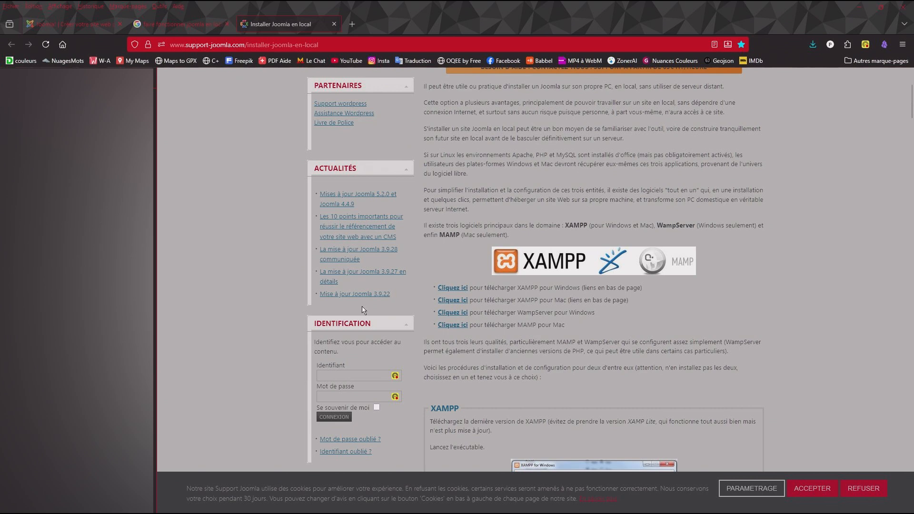
{"action": "scroll", "coordinate": [364, 310], "scroll_direction": "down", "scroll_amount": 3}
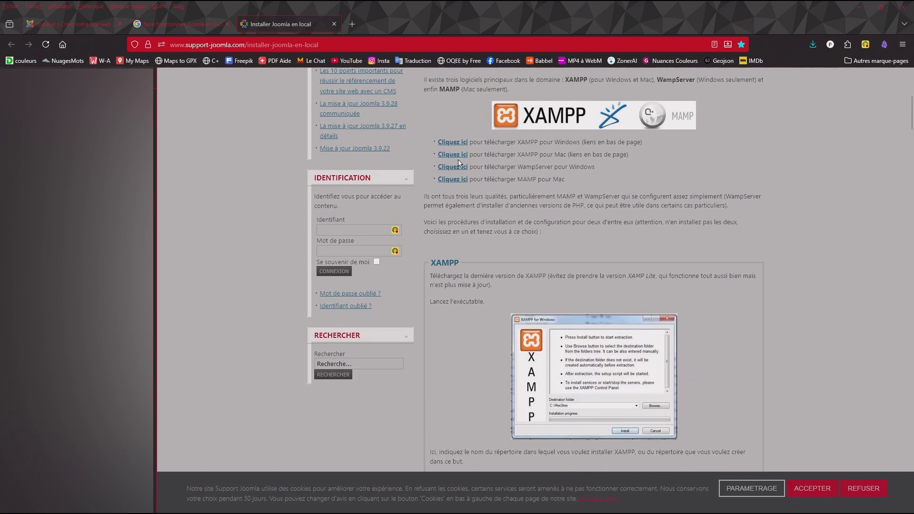
{"action": "scroll", "coordinate": [404, 387], "scroll_direction": "down", "scroll_amount": 5}
{"action": "scroll", "coordinate": [363, 367], "scroll_direction": "down", "scroll_amount": 10}
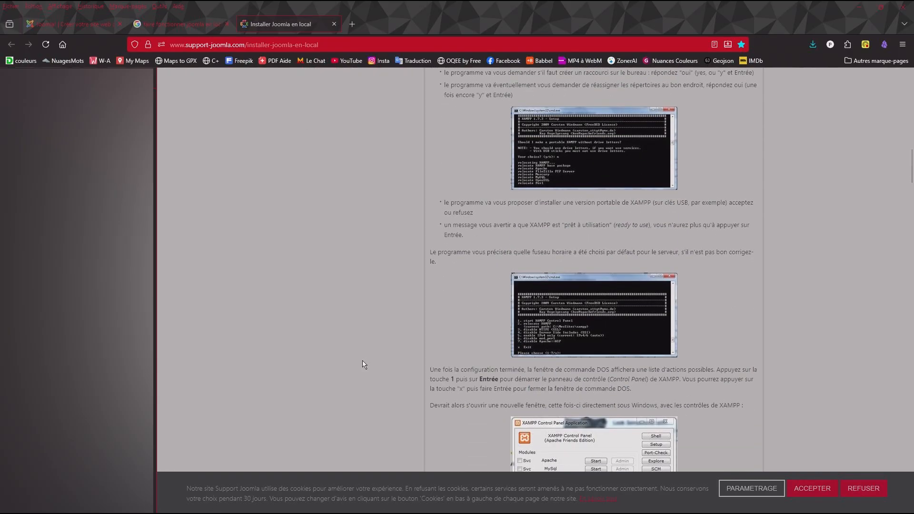
{"action": "scroll", "coordinate": [364, 365], "scroll_direction": "down", "scroll_amount": 7}
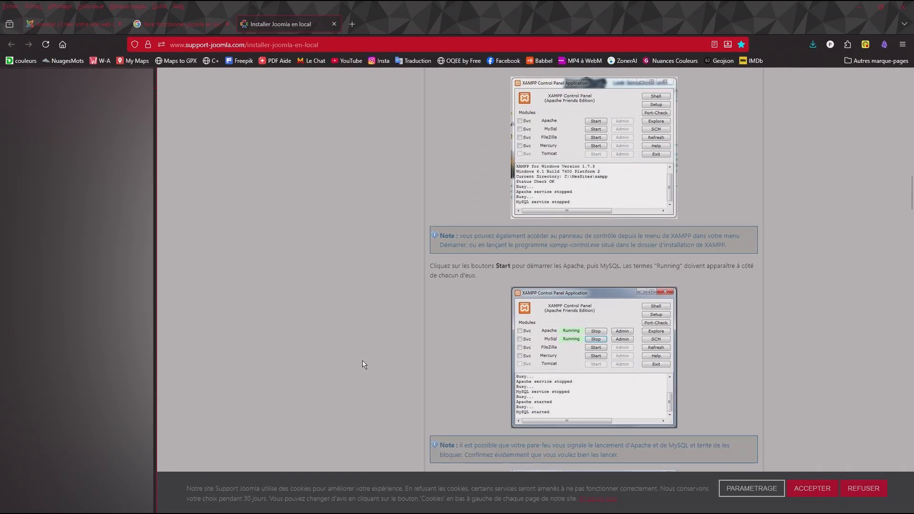
{"action": "scroll", "coordinate": [364, 365], "scroll_direction": "down", "scroll_amount": 10}
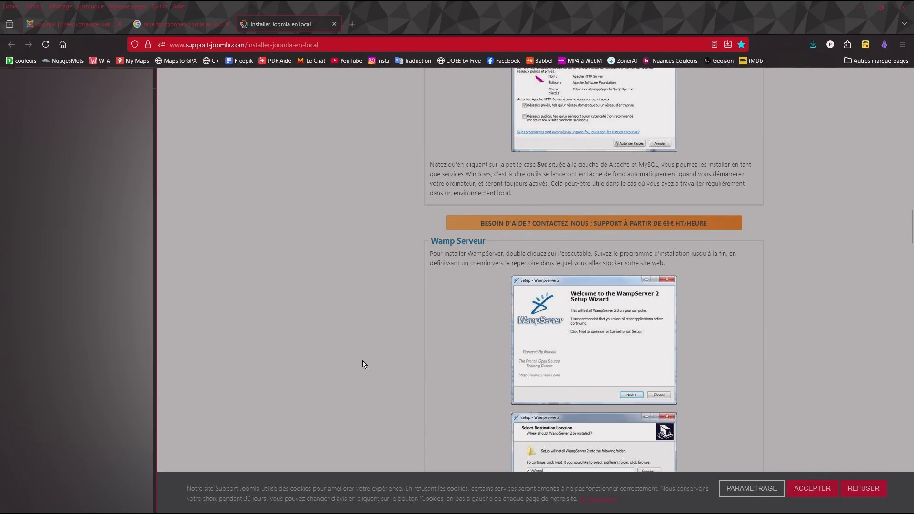
{"action": "scroll", "coordinate": [364, 365], "scroll_direction": "down", "scroll_amount": 3}
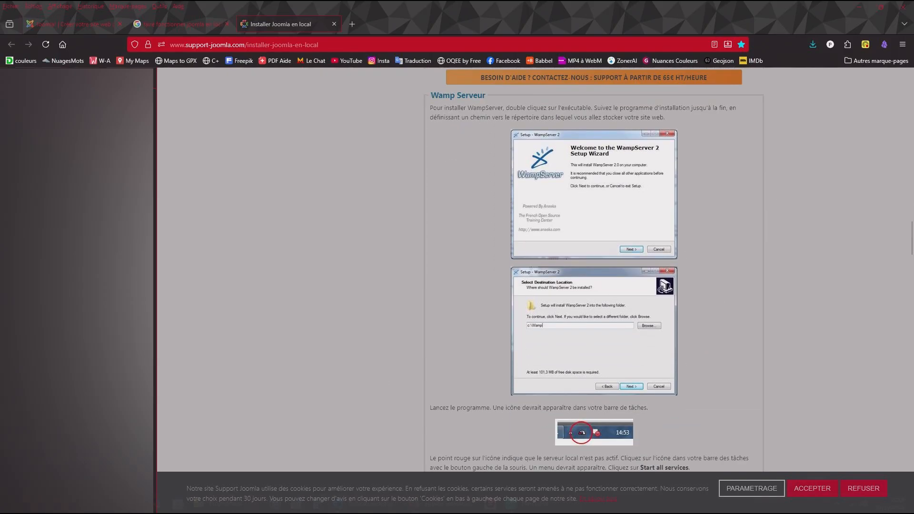
{"action": "mouse_move", "coordinate": [442, 506]}
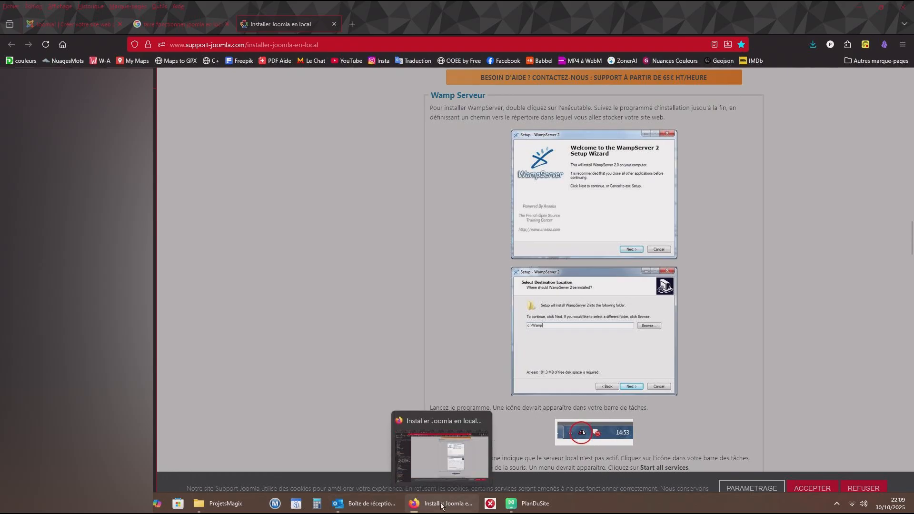
{"action": "left_click", "coordinate": [234, 508]}
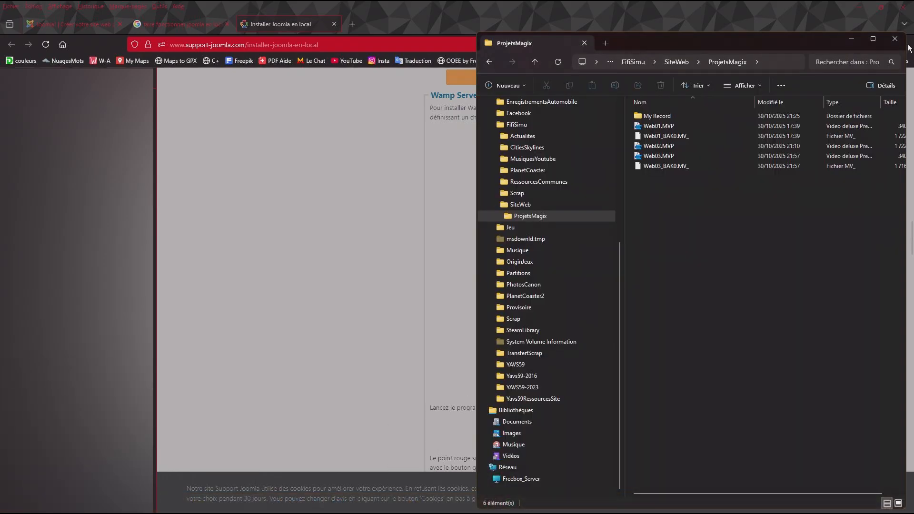
{"action": "left_click", "coordinate": [895, 38]}
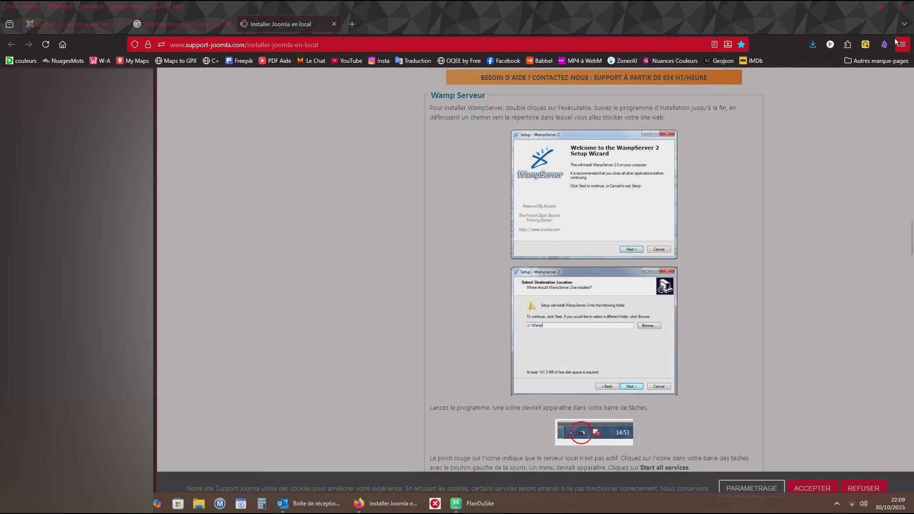
- Launch the downloaded wampserver3.3.7_x64.exe installer and accept Français as the setup language
{"action": "left_click", "coordinate": [813, 44]}
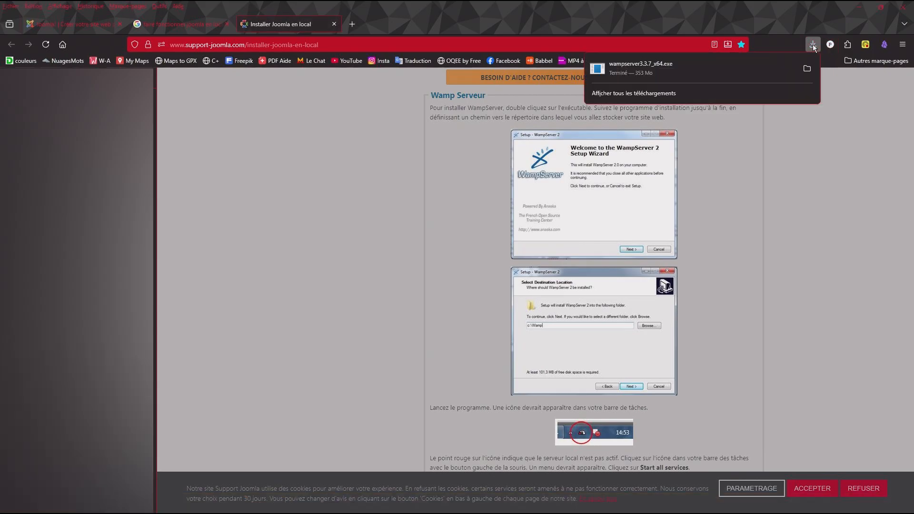
{"action": "left_click", "coordinate": [637, 62]}
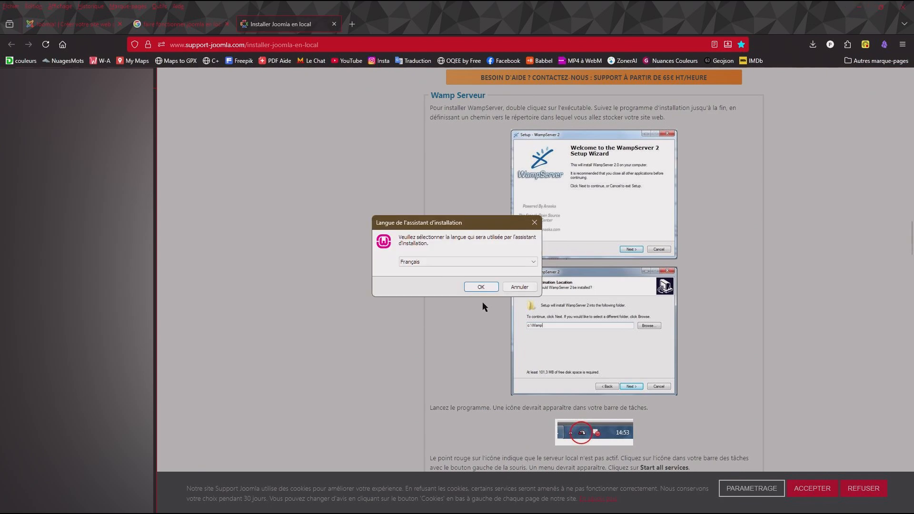
{"action": "left_click", "coordinate": [481, 288]}
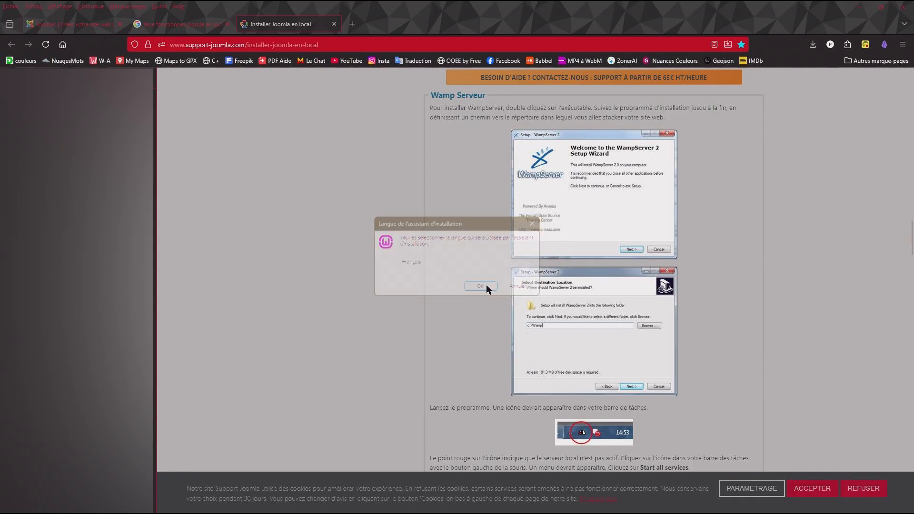
- Accept the Wampserver64 3.3.7 licence agreement and continue to the information page
{"action": "scroll", "coordinate": [420, 283], "scroll_direction": "down", "scroll_amount": 10}
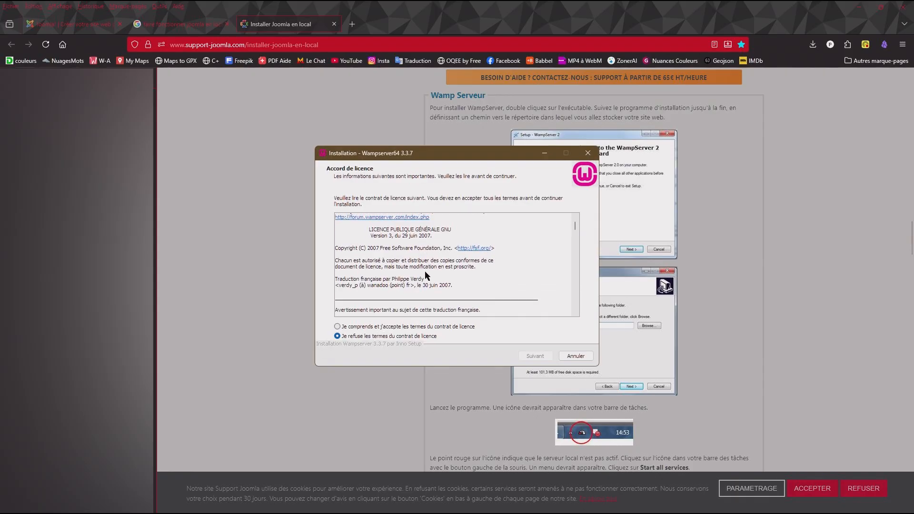
{"action": "scroll", "coordinate": [420, 284], "scroll_direction": "down", "scroll_amount": 3}
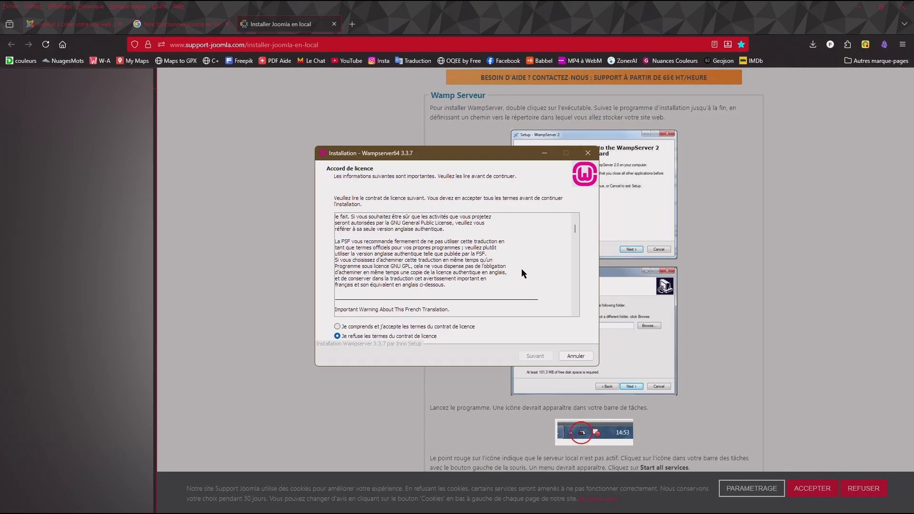
{"action": "left_click", "coordinate": [337, 326]}
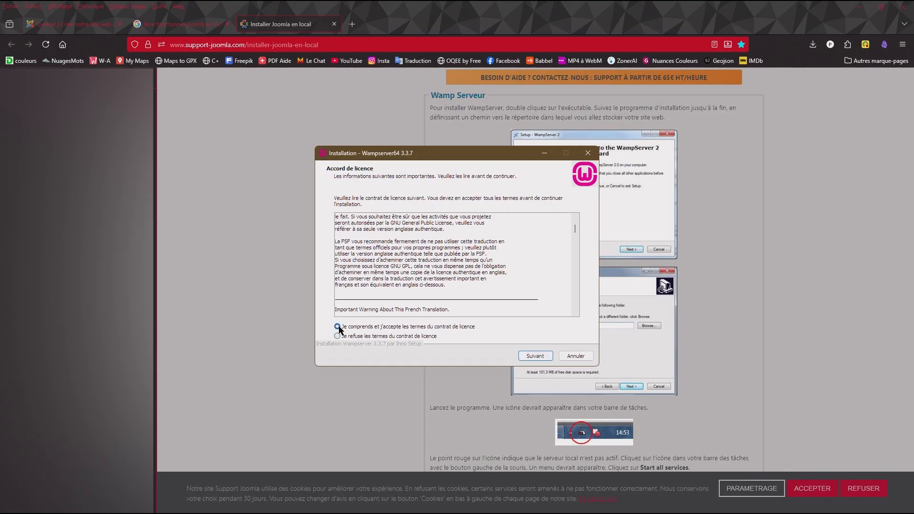
{"action": "left_click", "coordinate": [536, 357]}
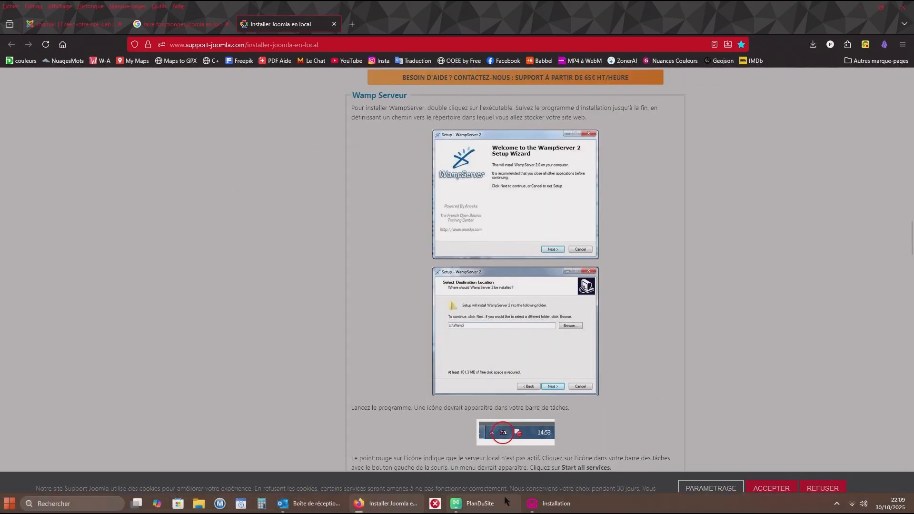
- Bring the WampServer setup window forward, review the installation prerequisites through the VC packages section, and try to continue
{"action": "left_click", "coordinate": [553, 504]}
{"action": "scroll", "coordinate": [522, 282], "scroll_direction": "down", "scroll_amount": 3}
{"action": "scroll", "coordinate": [522, 282], "scroll_direction": "down", "scroll_amount": 1}
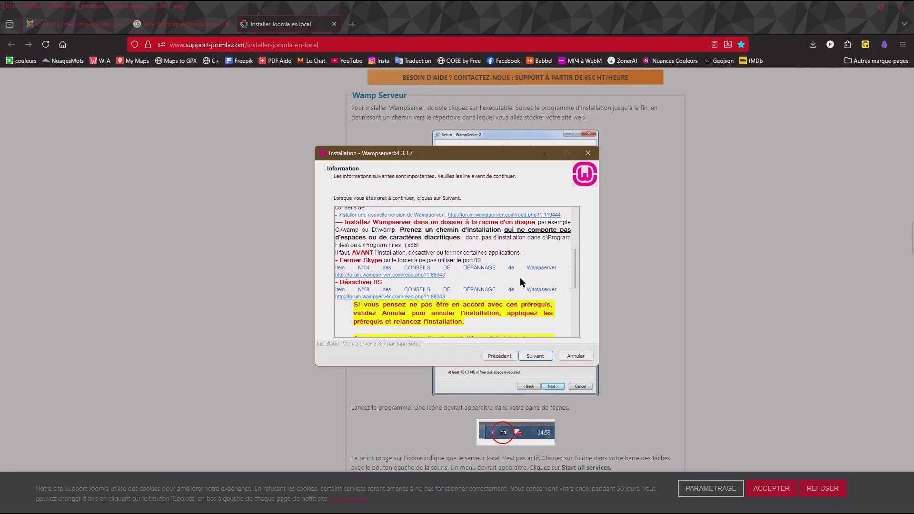
{"action": "scroll", "coordinate": [522, 283], "scroll_direction": "down", "scroll_amount": 4}
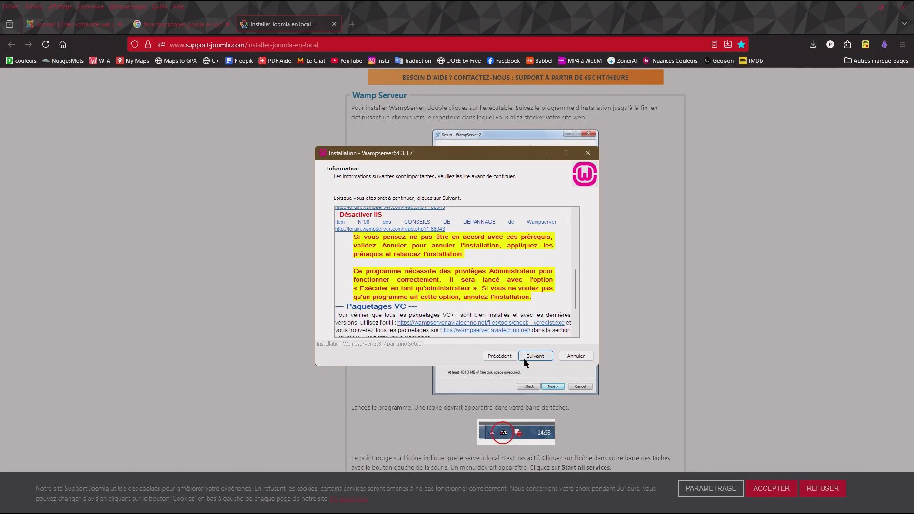
{"action": "scroll", "coordinate": [490, 284], "scroll_direction": "down", "scroll_amount": 1}
{"action": "scroll", "coordinate": [490, 284], "scroll_direction": "down", "scroll_amount": 2}
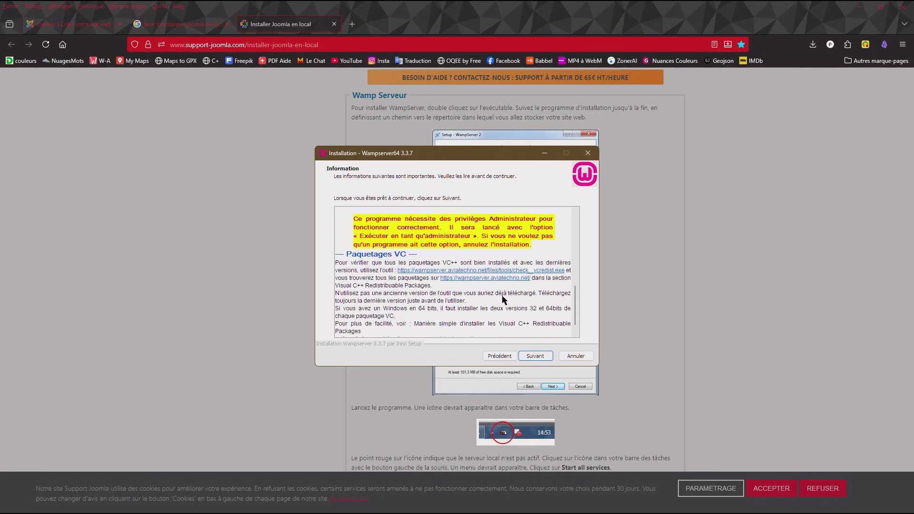
{"action": "left_click", "coordinate": [539, 357]}
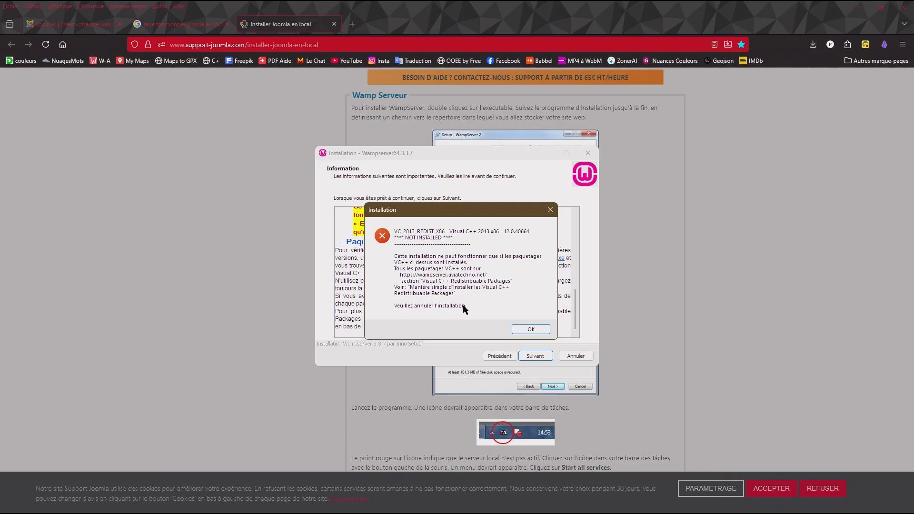
{"action": "left_click", "coordinate": [531, 329]}
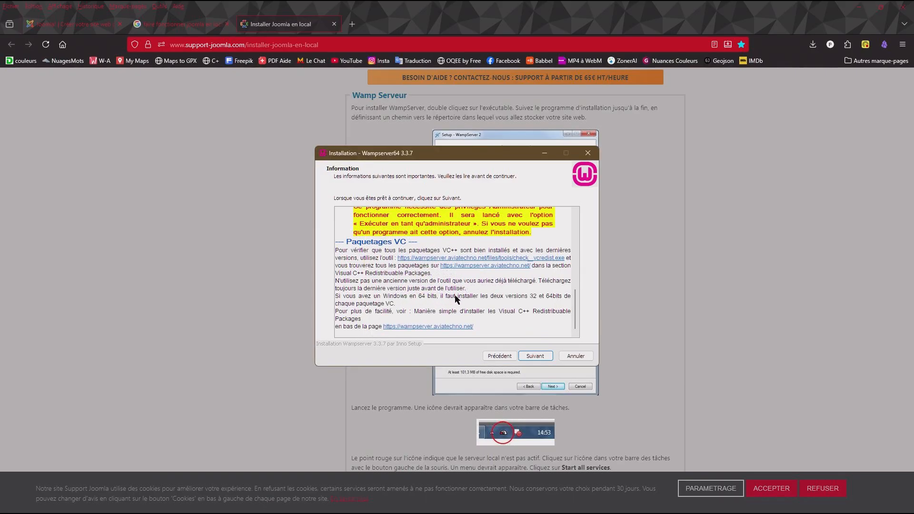
- Download the VC++ package checker check_vcredist.exe from the setup's prerequisites and save it in the ServeurLocal folder
{"action": "scroll", "coordinate": [456, 299], "scroll_direction": "up", "scroll_amount": 1}
{"action": "scroll", "coordinate": [456, 299], "scroll_direction": "down", "scroll_amount": 1}
{"action": "left_click", "coordinate": [421, 259]}
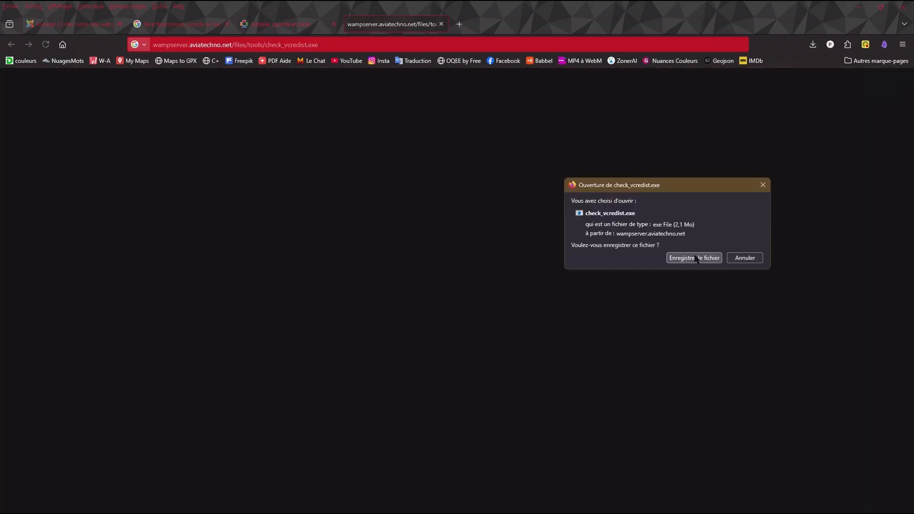
{"action": "left_click", "coordinate": [703, 259]}
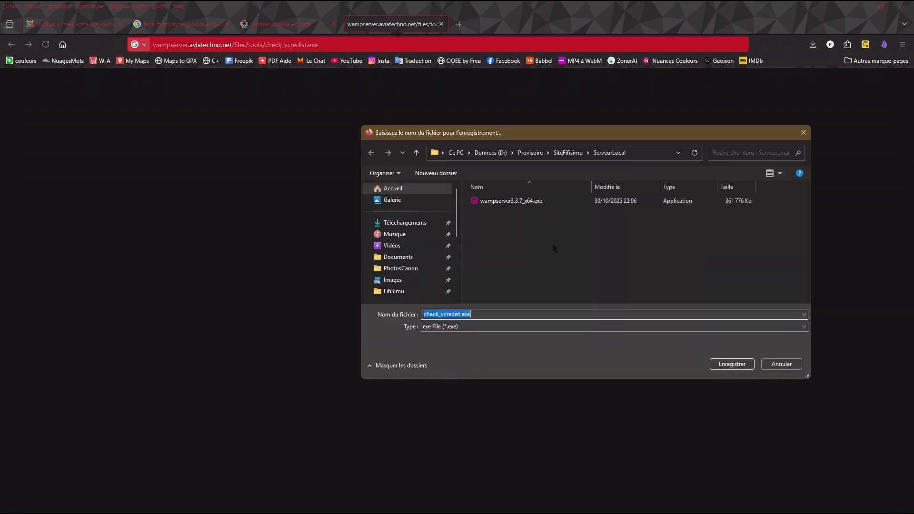
{"action": "left_click", "coordinate": [736, 365]}
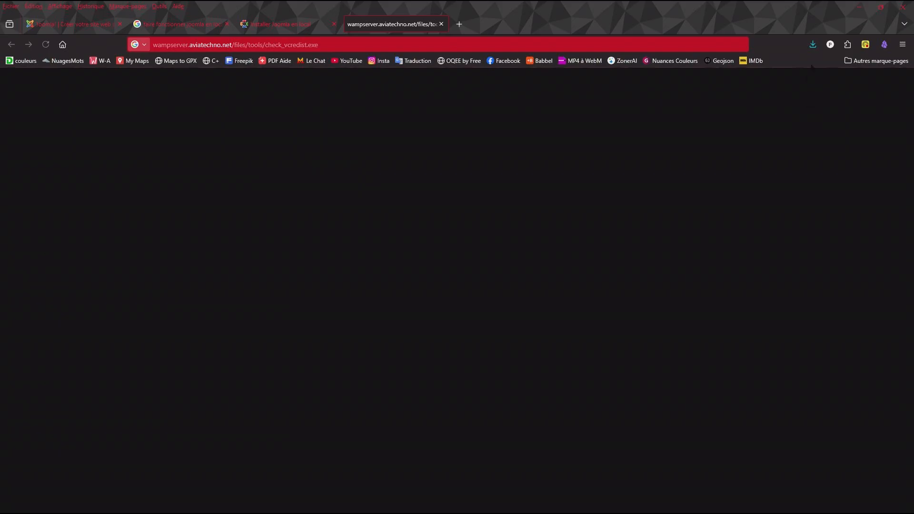
- Launch check_vcredist.exe in Français and answer Non to using PHP version 5.3 or 5.4
{"action": "left_click", "coordinate": [814, 48]}
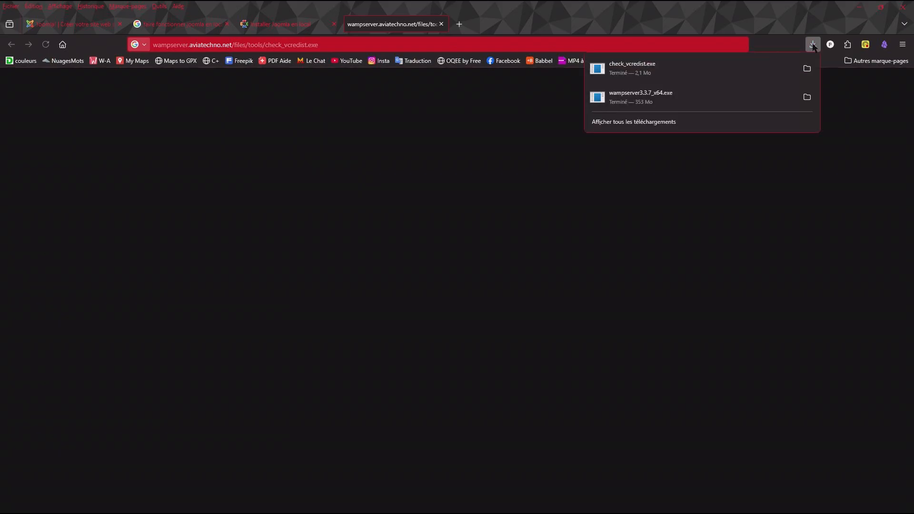
{"action": "left_click", "coordinate": [622, 68]}
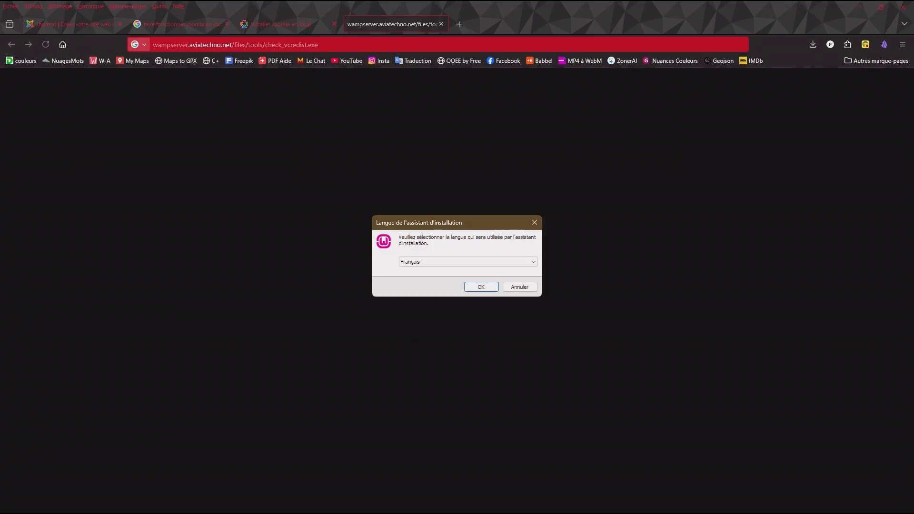
{"action": "left_click", "coordinate": [482, 287]}
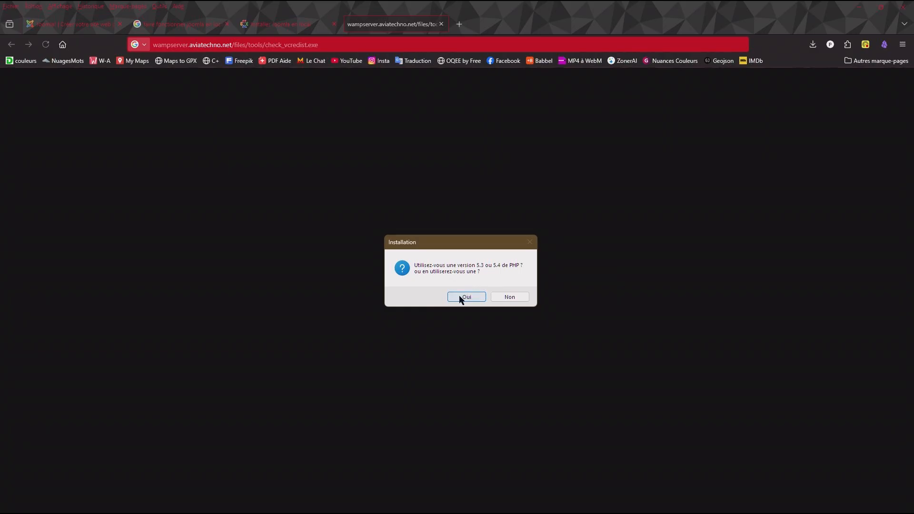
{"action": "left_click", "coordinate": [510, 297]}
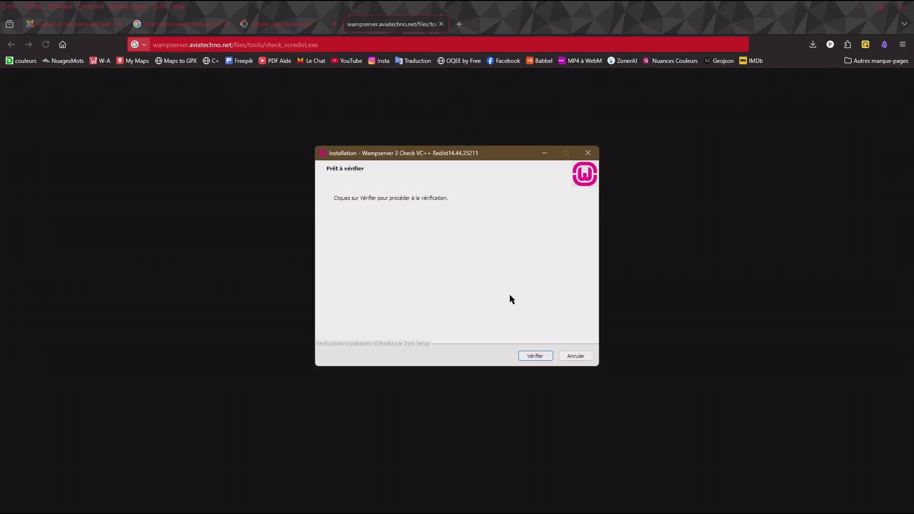
- Run the VC++ package verification and close the checker after reading its result
{"action": "left_click", "coordinate": [534, 357]}
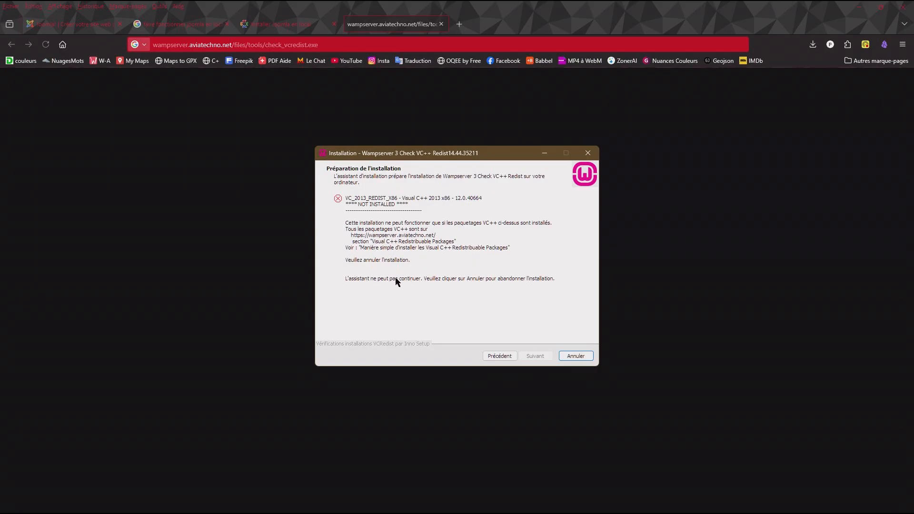
{"action": "left_click", "coordinate": [575, 357]}
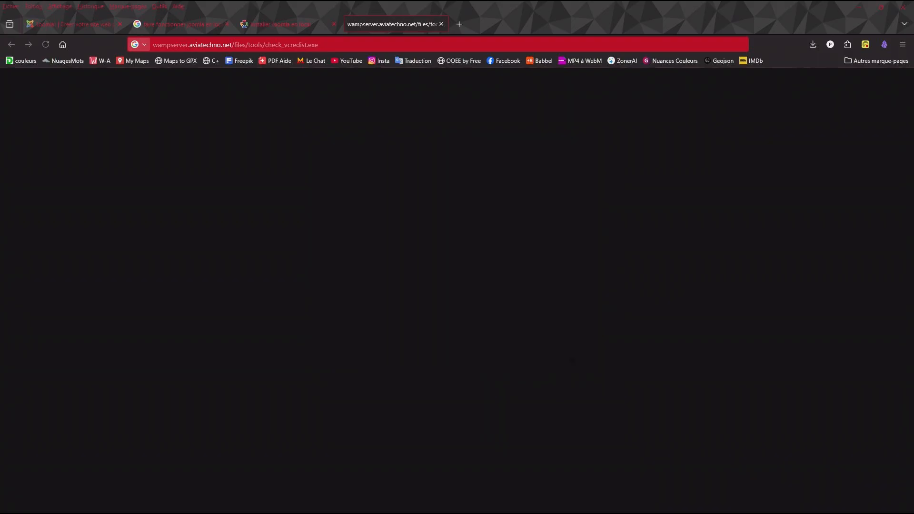
- Open wampserver.aviatechno.net from the WampServer setup's VC packages section and follow its VisualCppRedist AIO All Releases link
{"action": "left_click", "coordinate": [565, 505]}
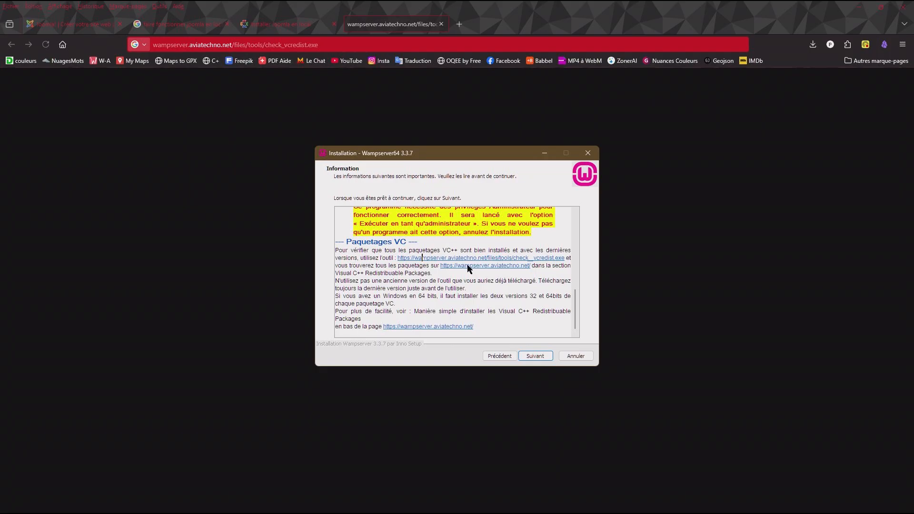
{"action": "left_click", "coordinate": [451, 327]}
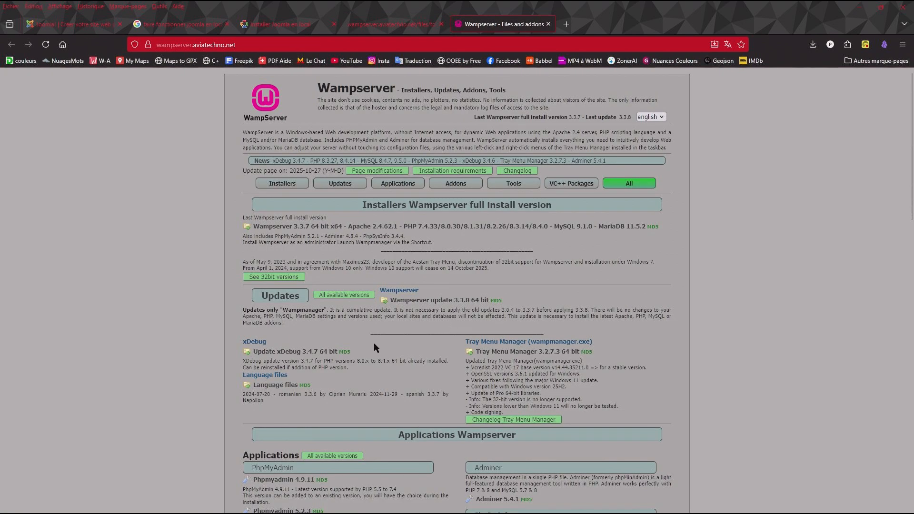
{"action": "scroll", "coordinate": [375, 344], "scroll_direction": "down", "scroll_amount": 15}
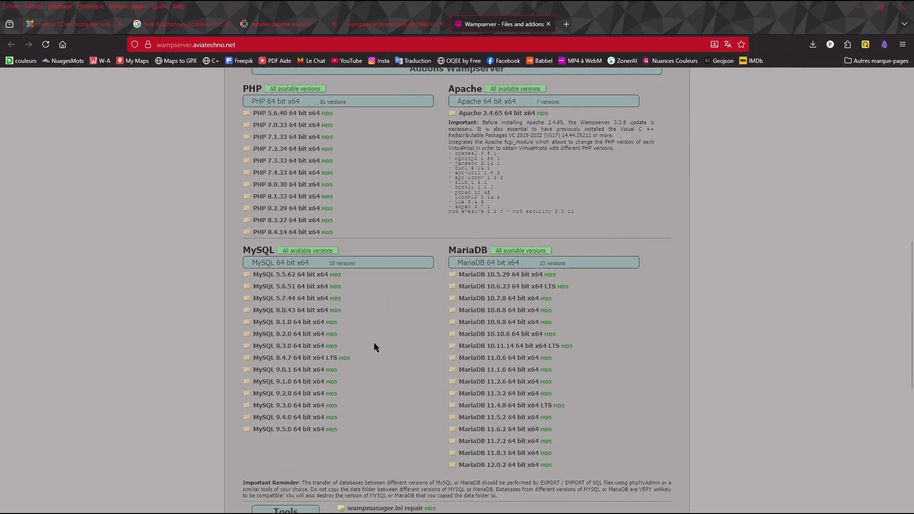
{"action": "scroll", "coordinate": [374, 347], "scroll_direction": "down", "scroll_amount": 3}
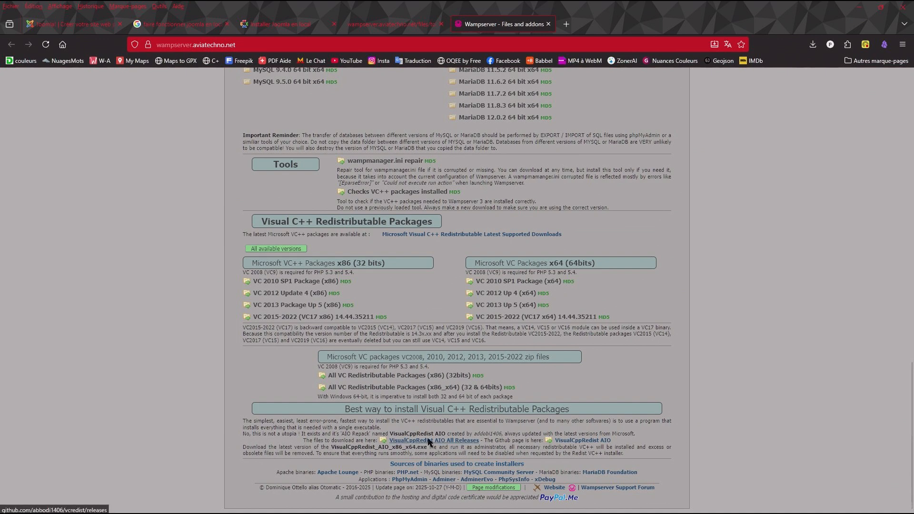
{"action": "left_click", "coordinate": [430, 441]}
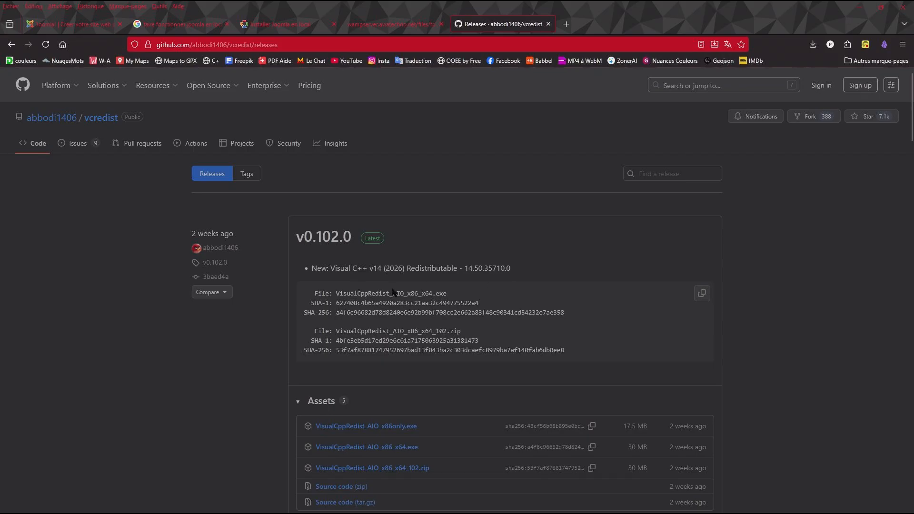
- Download VisualCppRedist_AIO_x86_x64.exe from the v0.102.0 release and save it in Provisoire > SiteFifisimu > ServeurLocal
{"action": "scroll", "coordinate": [393, 293], "scroll_direction": "down", "scroll_amount": 2}
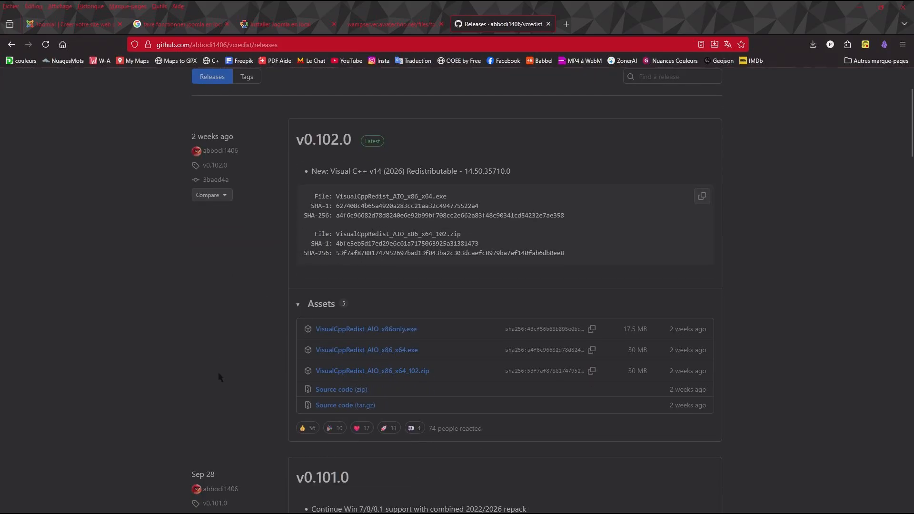
{"action": "scroll", "coordinate": [219, 372], "scroll_direction": "down", "scroll_amount": 2}
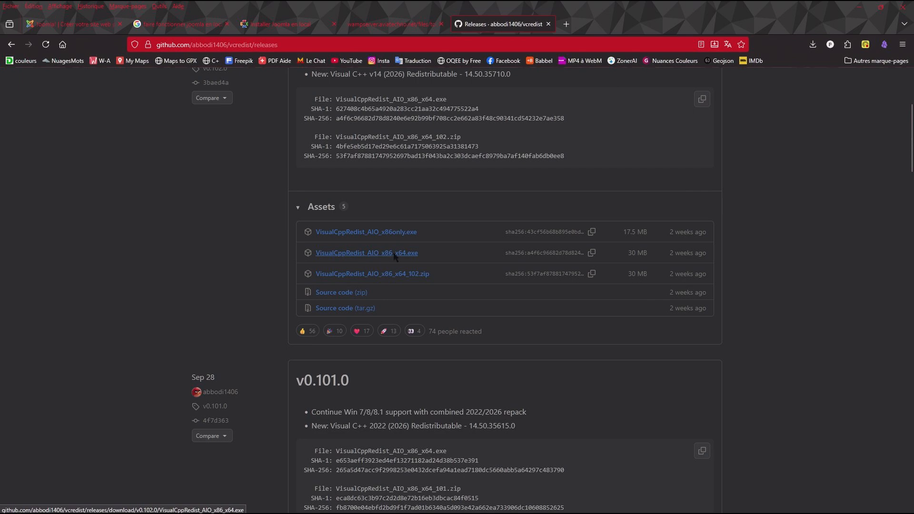
{"action": "left_click", "coordinate": [359, 255]}
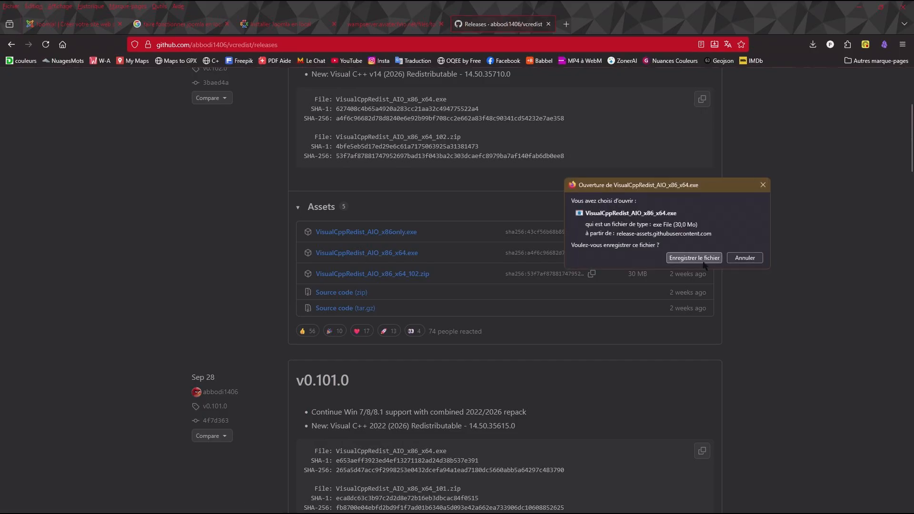
{"action": "left_click", "coordinate": [702, 257]}
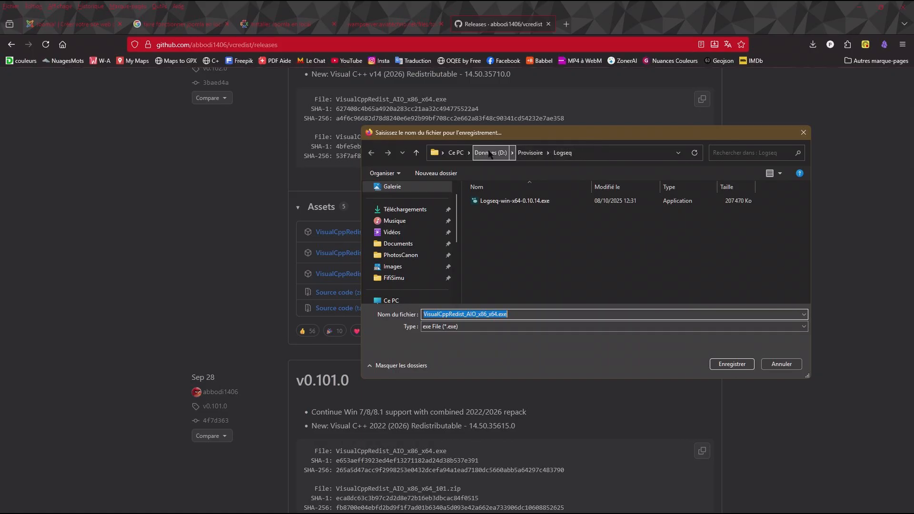
{"action": "left_click", "coordinate": [529, 154]}
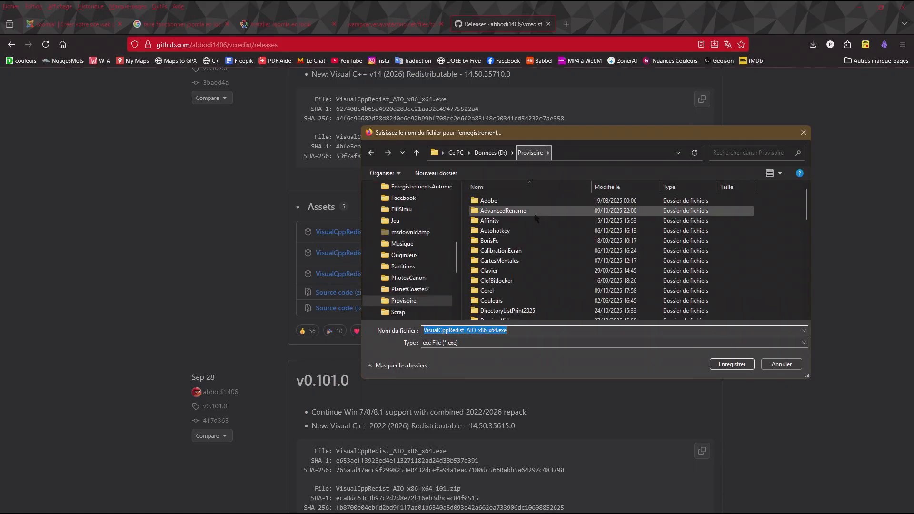
{"action": "scroll", "coordinate": [553, 236], "scroll_direction": "down", "scroll_amount": 3}
{"action": "scroll", "coordinate": [552, 235], "scroll_direction": "down", "scroll_amount": 8}
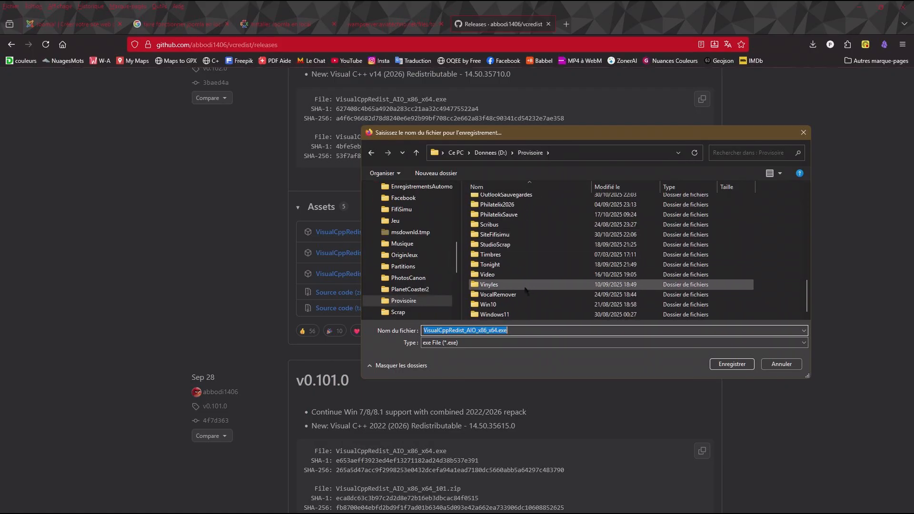
{"action": "double_click", "coordinate": [495, 235]}
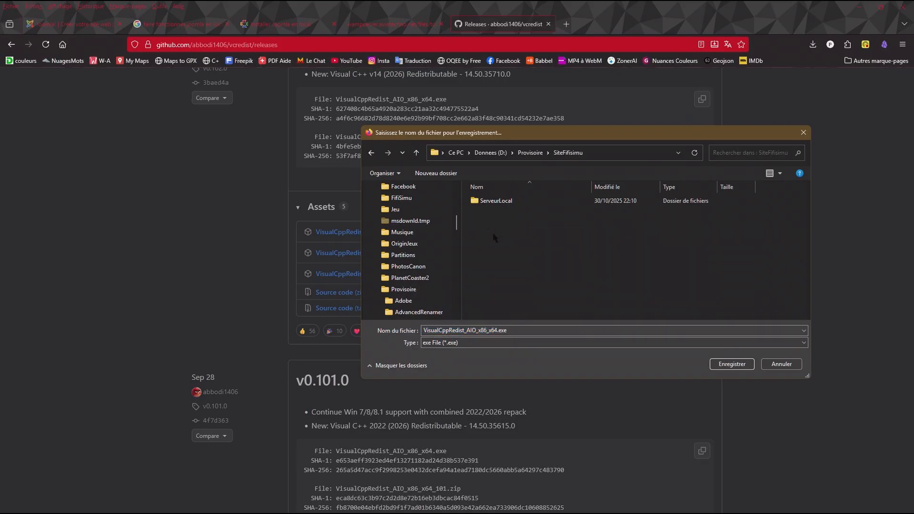
{"action": "double_click", "coordinate": [494, 201]}
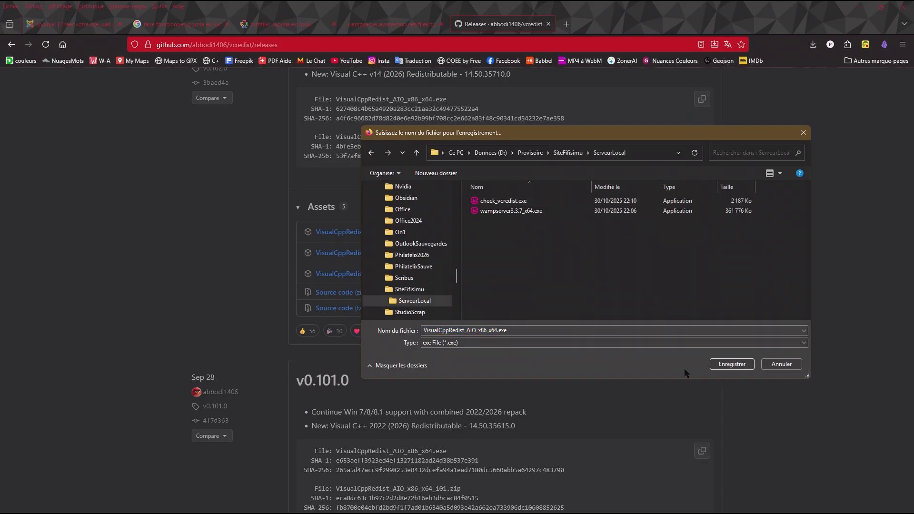
{"action": "left_click", "coordinate": [733, 364]}
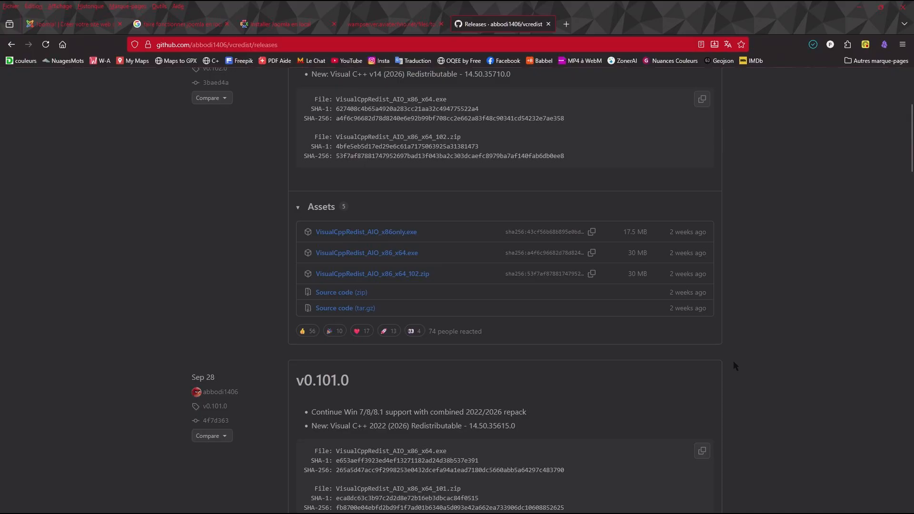
- Bring the Wampserver64 3.3.7 setup forward, cancel it and confirm quitting the installation
{"action": "mouse_move", "coordinate": [482, 505]}
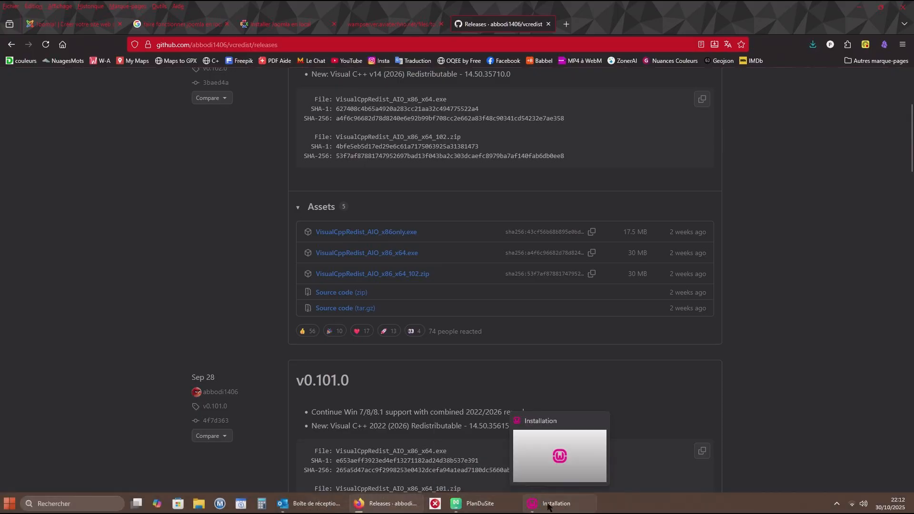
{"action": "left_click", "coordinate": [552, 505]}
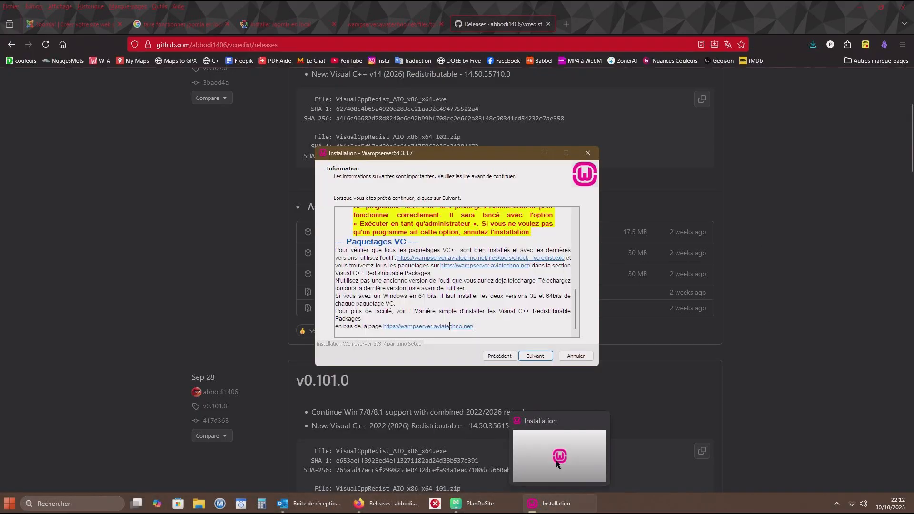
{"action": "left_click", "coordinate": [577, 356]}
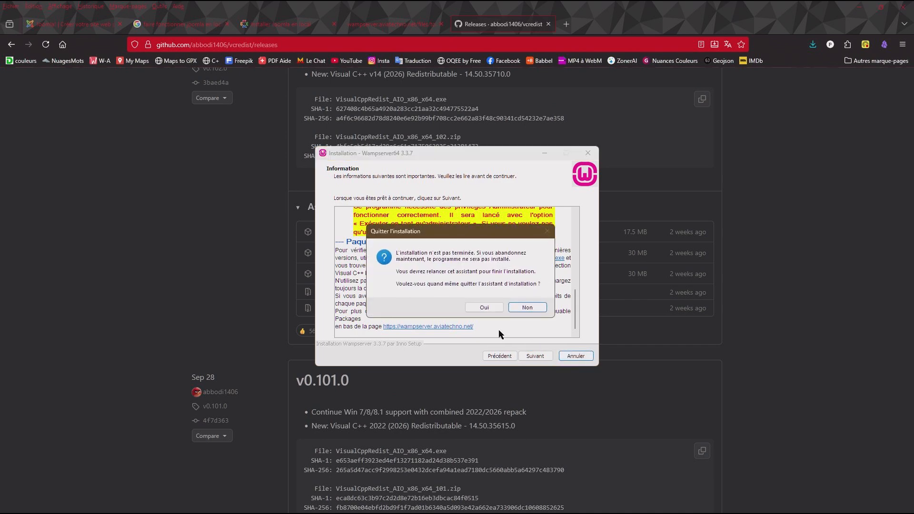
{"action": "left_click", "coordinate": [484, 307]}
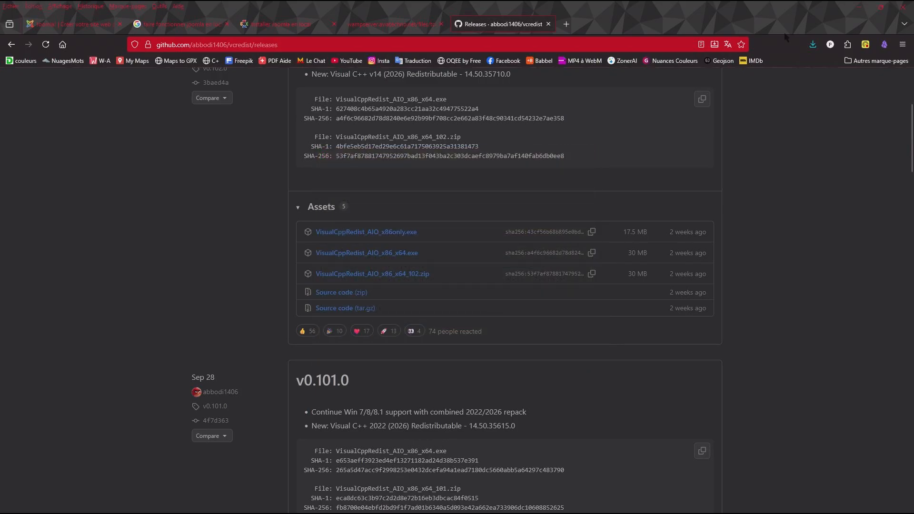
- Launch the downloaded VisualCppRedist_AIO_x86_x64.exe, allow it past the SmartScreen block and start the Visual C++ Redistributable setup
{"action": "left_click", "coordinate": [813, 45]}
{"action": "left_click", "coordinate": [809, 68]}
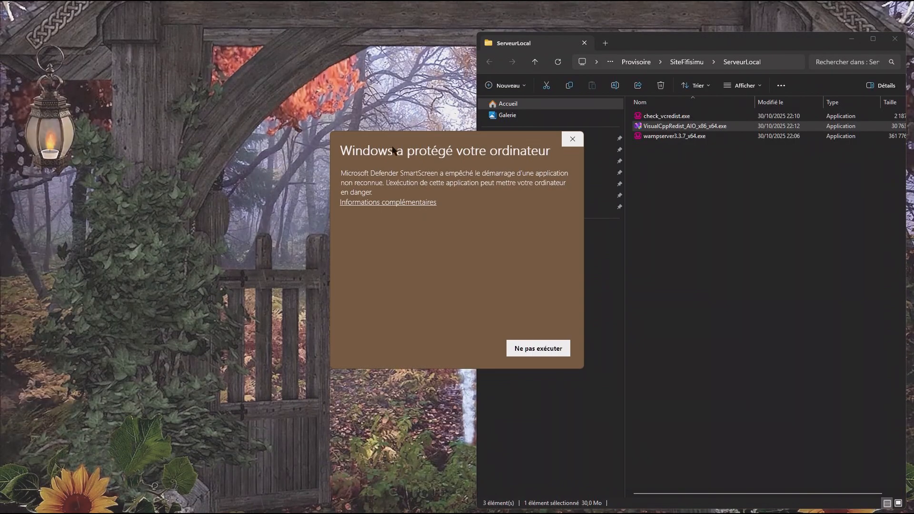
{"action": "left_click", "coordinate": [398, 203]}
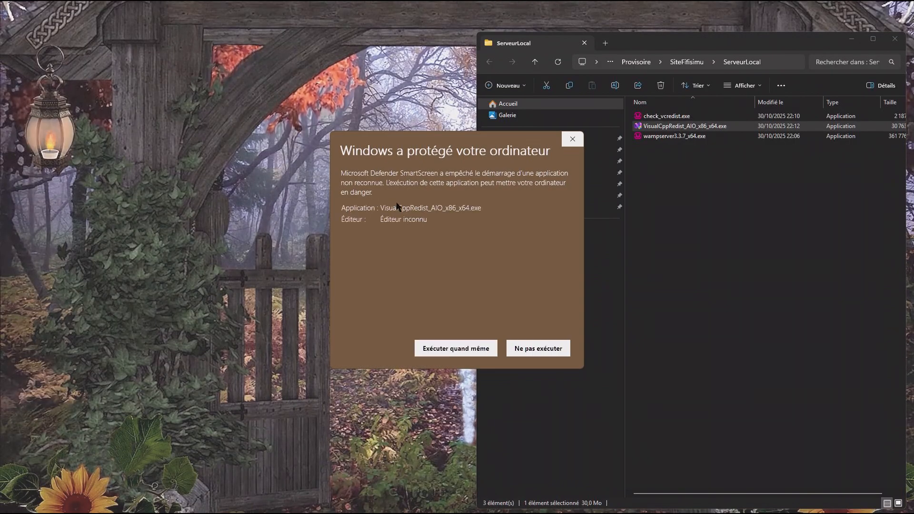
{"action": "left_click", "coordinate": [456, 348]}
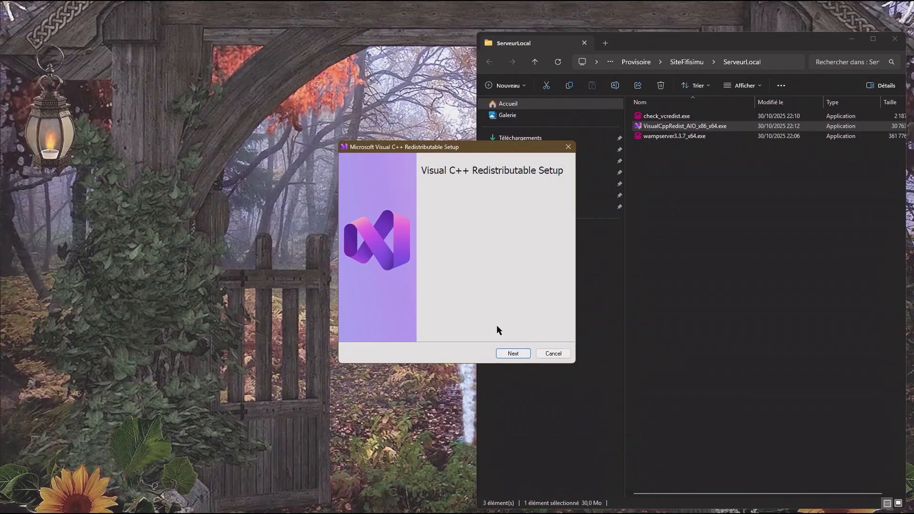
{"action": "left_click", "coordinate": [513, 354]}
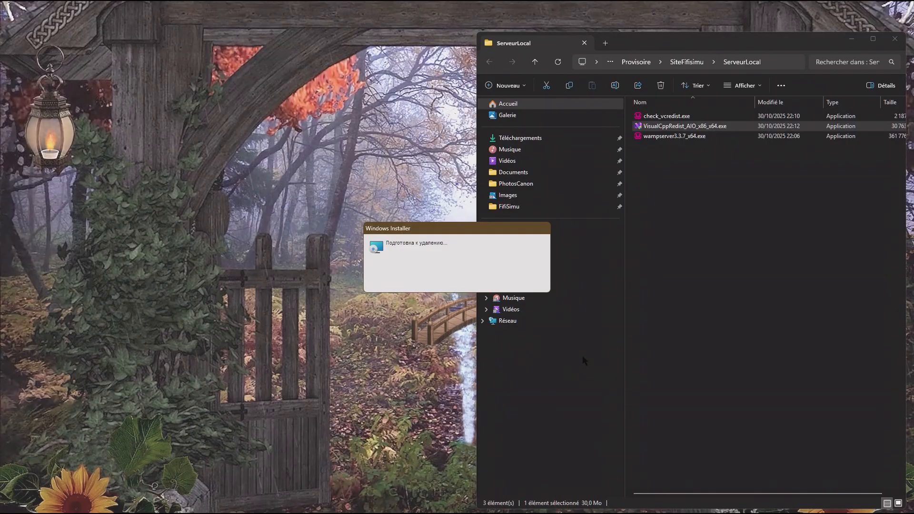
{"action": "mouse_move", "coordinate": [618, 507]}
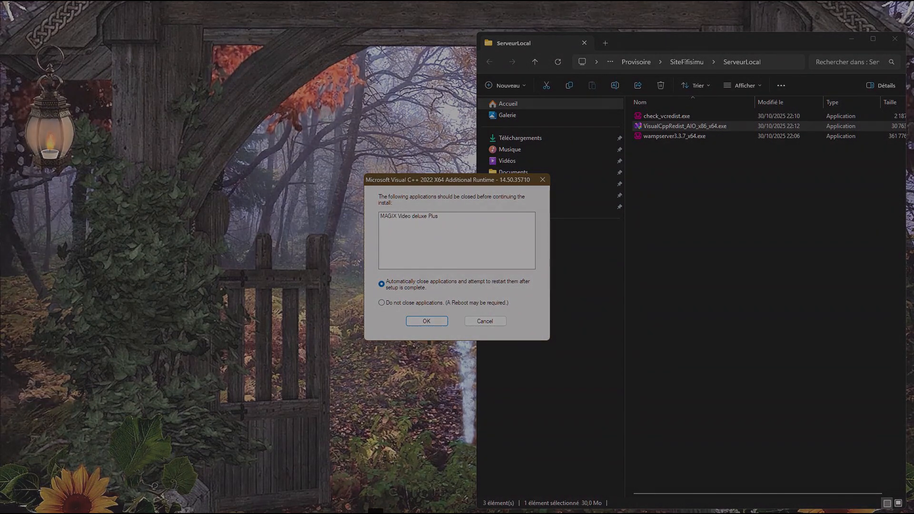
{"action": "mouse_move", "coordinate": [375, 512]}
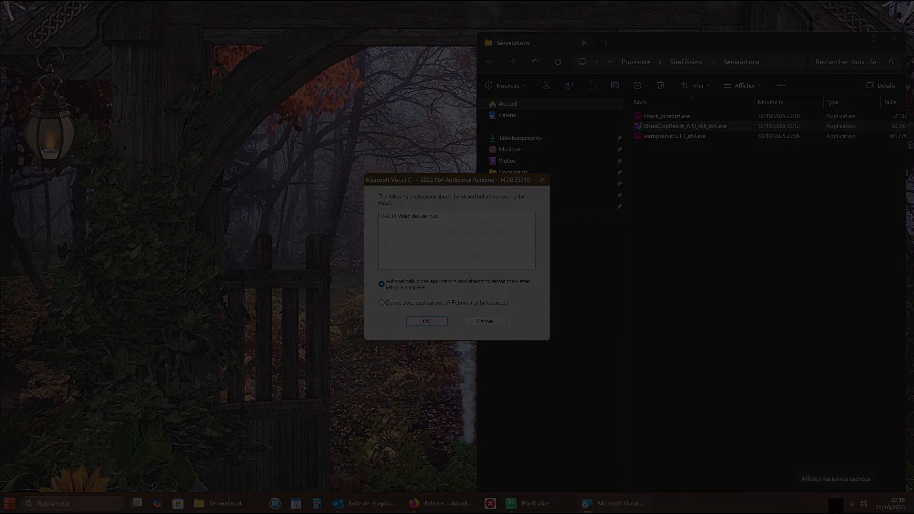
{"action": "left_click", "coordinate": [836, 504]}
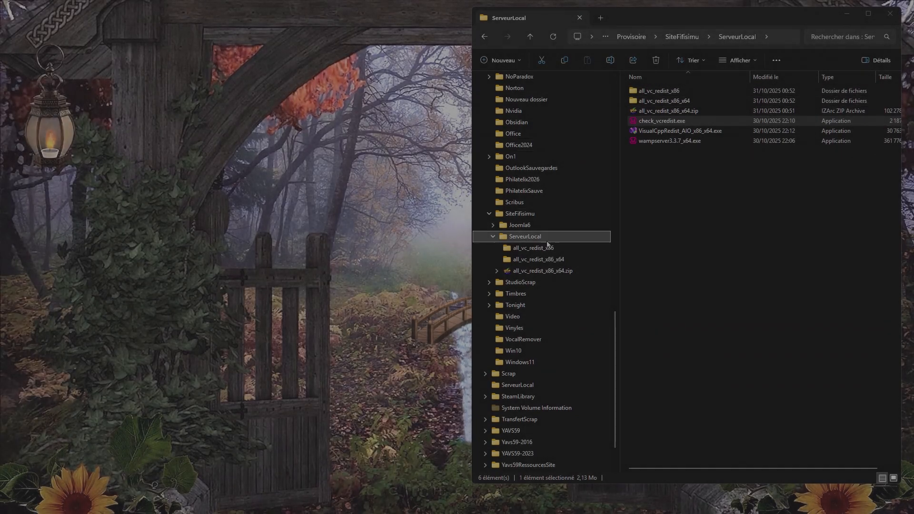
- View the contents of the all_vc_redist_x86 folder, return to ServeurLocal and launch check_vcredist.exe
{"action": "left_click", "coordinate": [537, 250]}
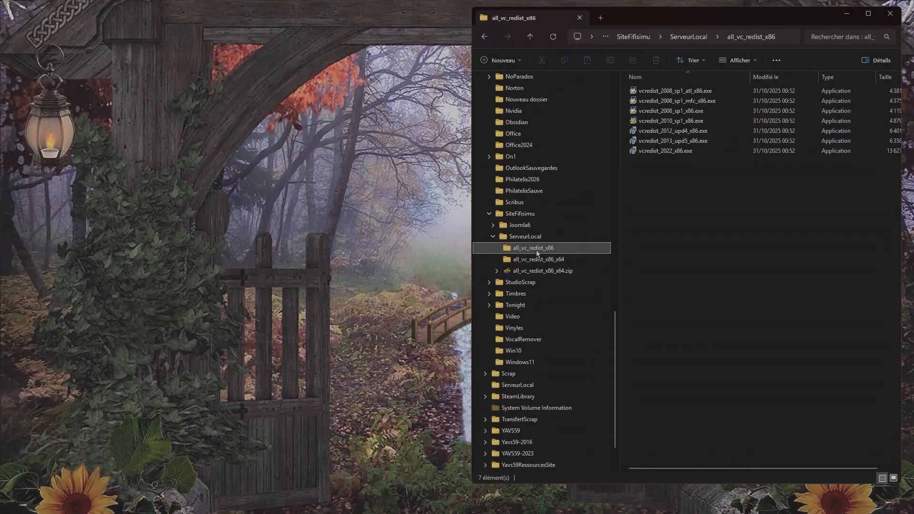
{"action": "left_click", "coordinate": [527, 238]}
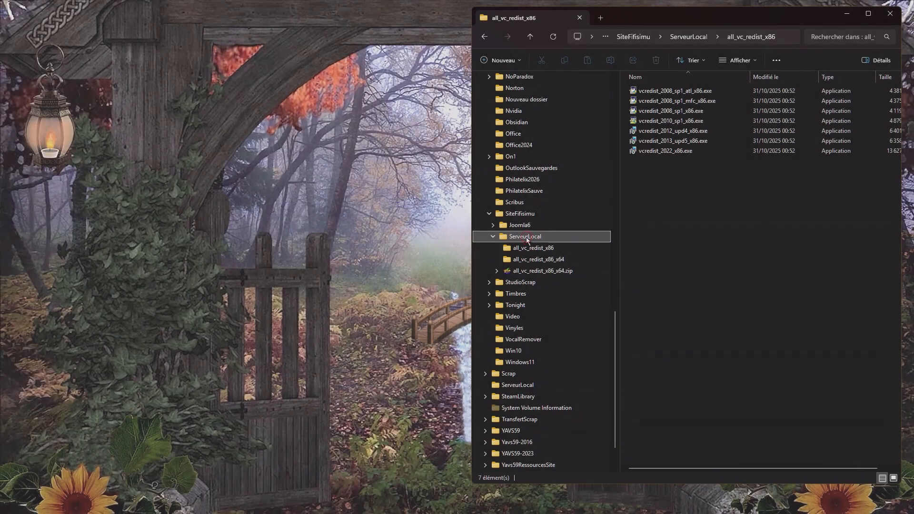
{"action": "left_click", "coordinate": [658, 121]}
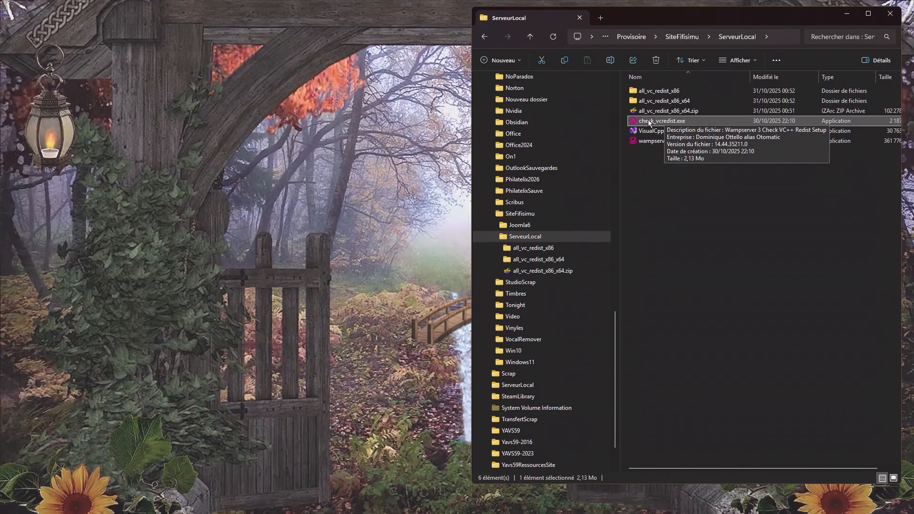
{"action": "left_click", "coordinate": [650, 123]}
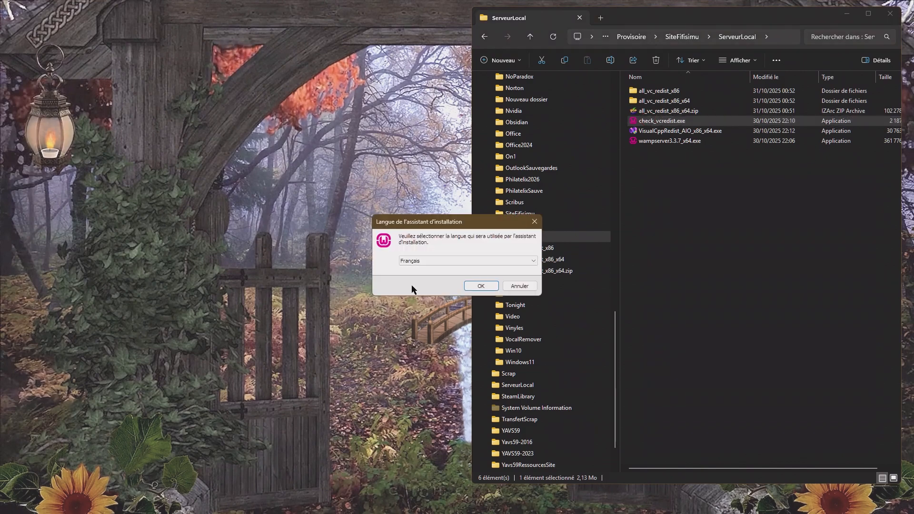
- Run the VC++ package check in Français, answering Non to using PHP 5.3 or 5.4, and dismiss the result
{"action": "left_click", "coordinate": [480, 285]}
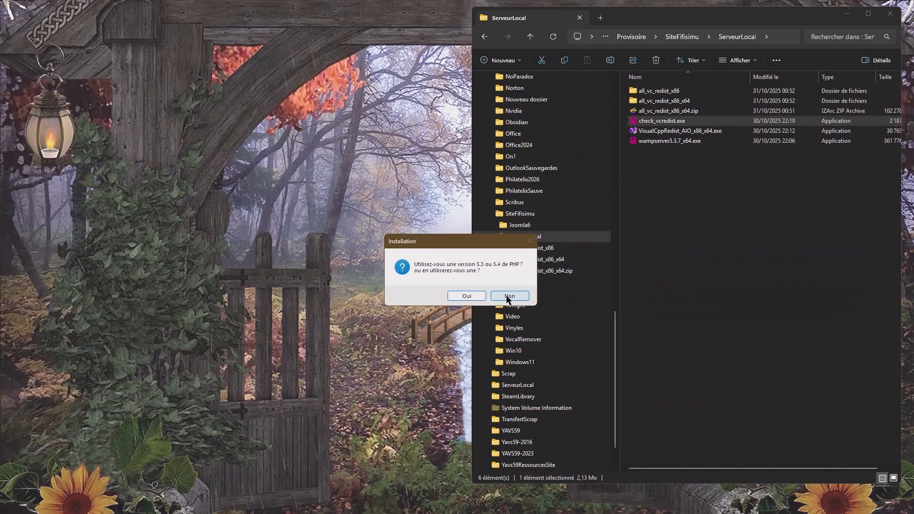
{"action": "left_click", "coordinate": [508, 297]}
{"action": "left_click", "coordinate": [544, 357]}
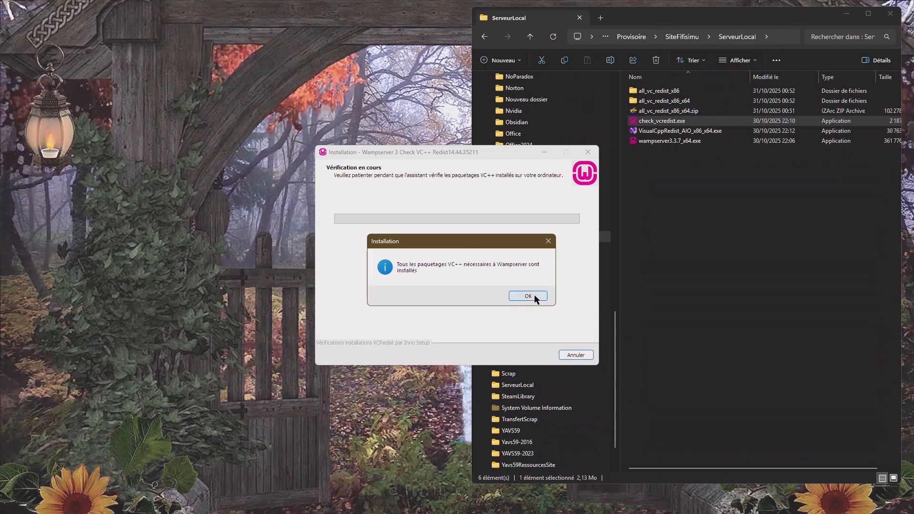
{"action": "left_click", "coordinate": [534, 296]}
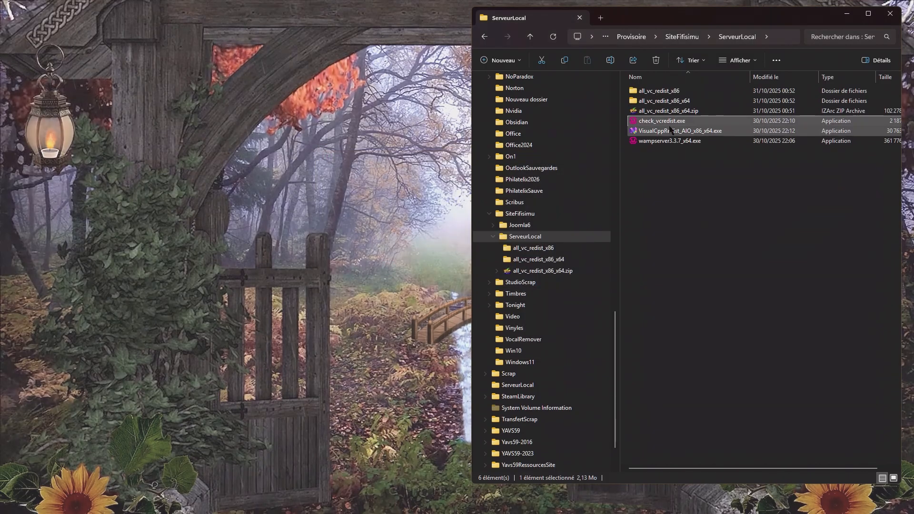
- Run wampserver3.3.7_x64.exe as administrator and choose Français as the setup language
{"action": "left_click", "coordinate": [669, 141]}
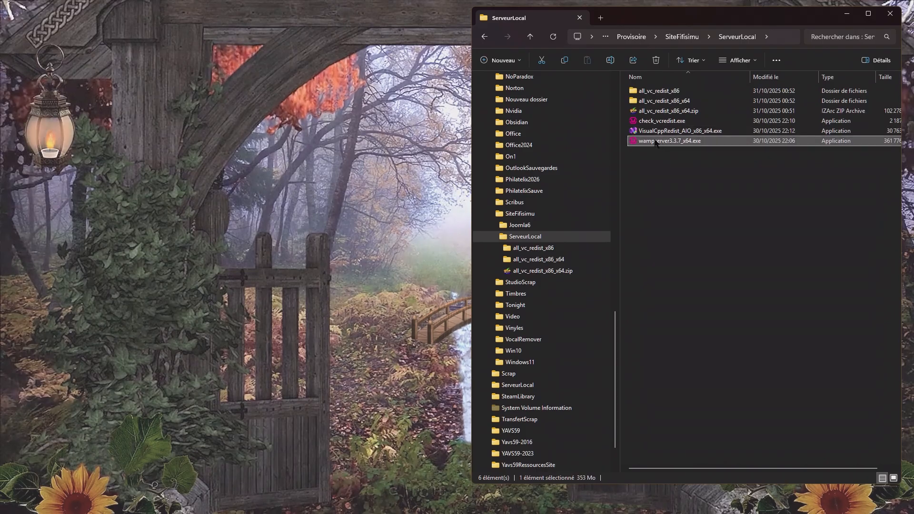
{"action": "right_click", "coordinate": [656, 142]}
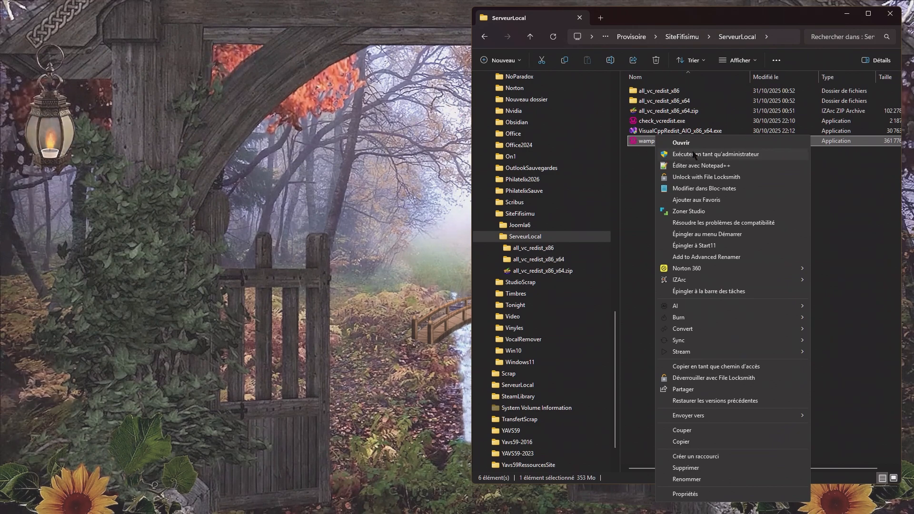
{"action": "left_click", "coordinate": [695, 154]}
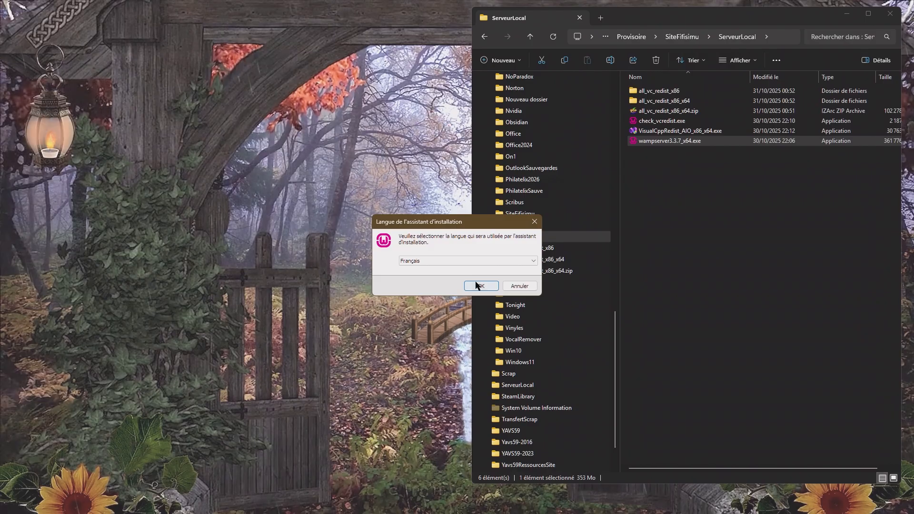
{"action": "left_click", "coordinate": [480, 285]}
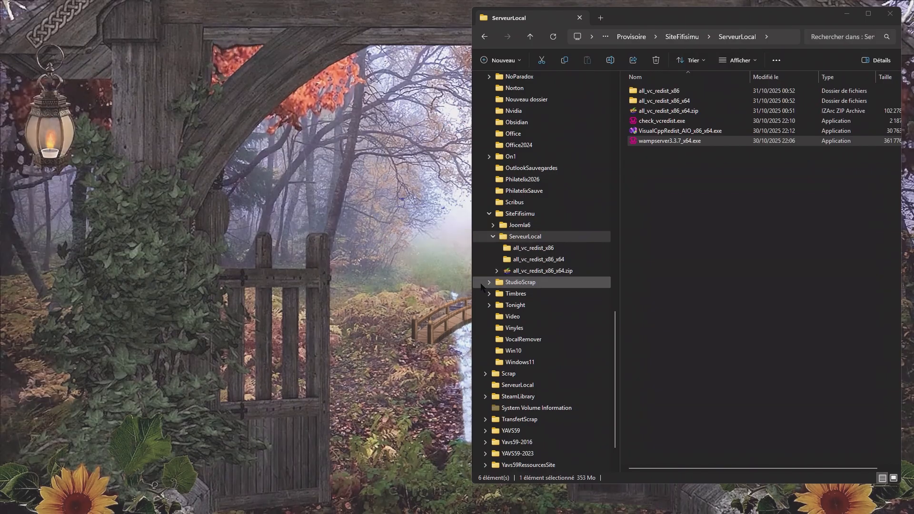
- Accept the Wampserver64 licence agreement and continue past the information page on the VC package requirements
{"action": "scroll", "coordinate": [409, 271], "scroll_direction": "down", "scroll_amount": 4}
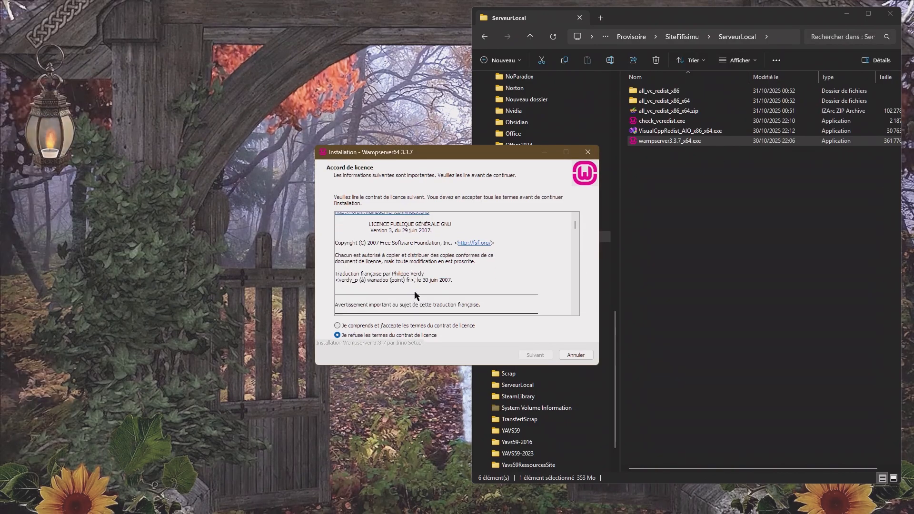
{"action": "left_click", "coordinate": [429, 327]}
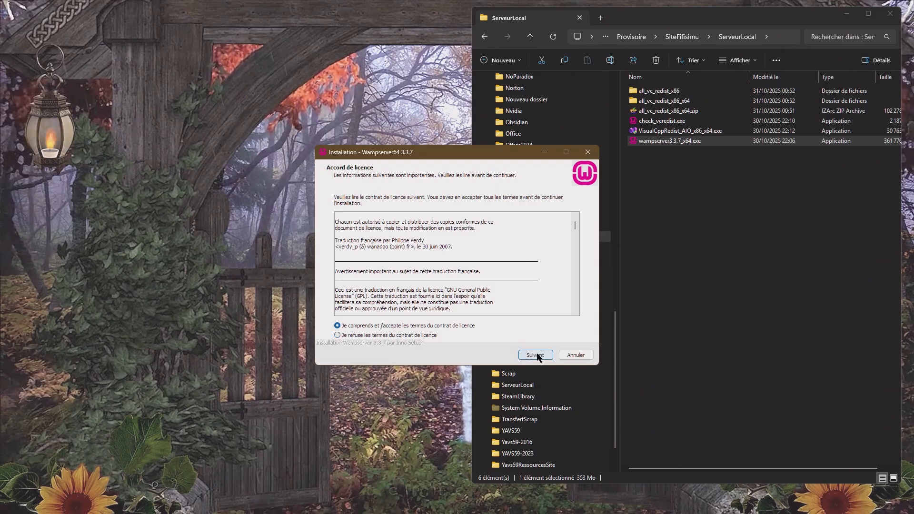
{"action": "left_click", "coordinate": [535, 356]}
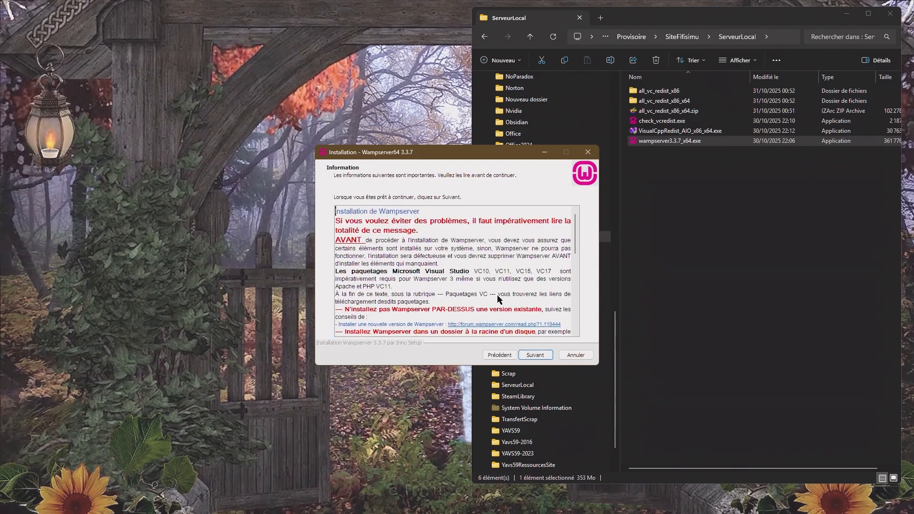
{"action": "scroll", "coordinate": [497, 295], "scroll_direction": "down", "scroll_amount": 10}
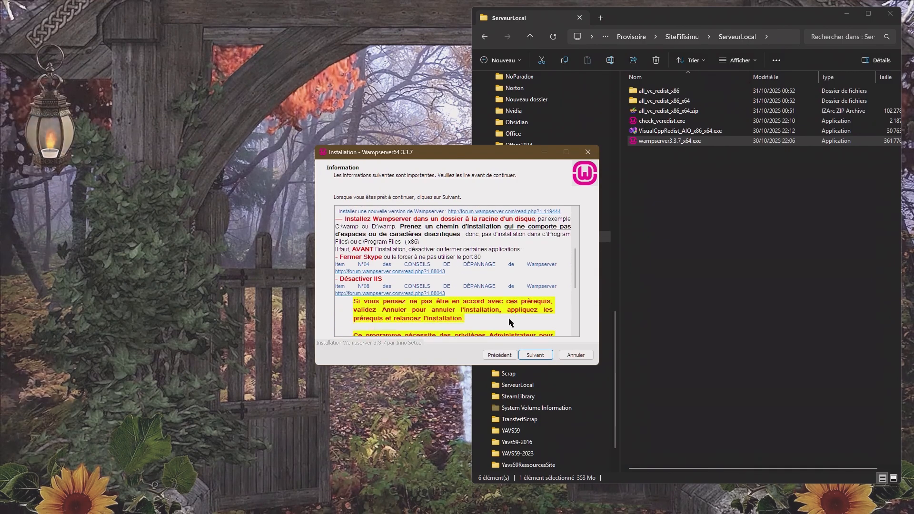
{"action": "left_click", "coordinate": [535, 356]}
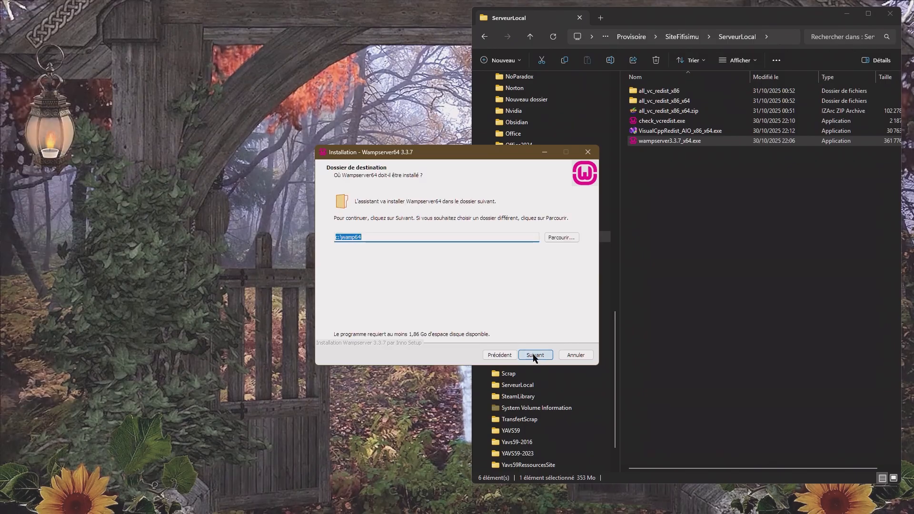
- Set the installation destination to D:\ServeurLocal and agree to install into the existing folder
{"action": "left_click", "coordinate": [561, 238]}
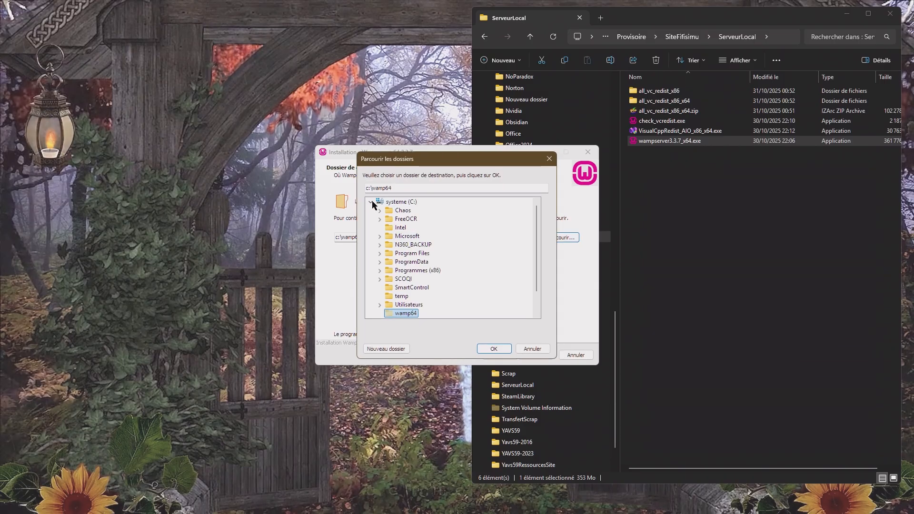
{"action": "left_click", "coordinate": [371, 203]}
{"action": "left_click", "coordinate": [408, 211]}
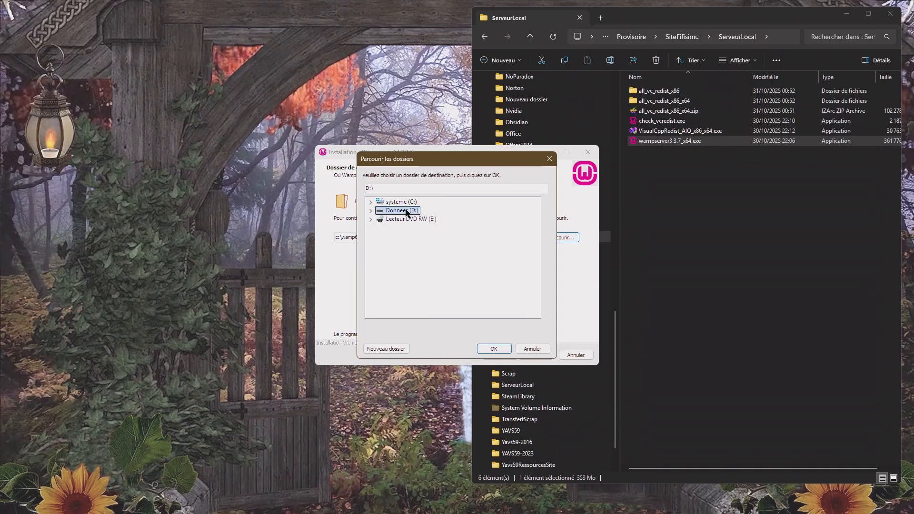
{"action": "double_click", "coordinate": [407, 211]}
{"action": "scroll", "coordinate": [446, 244], "scroll_direction": "down", "scroll_amount": 3}
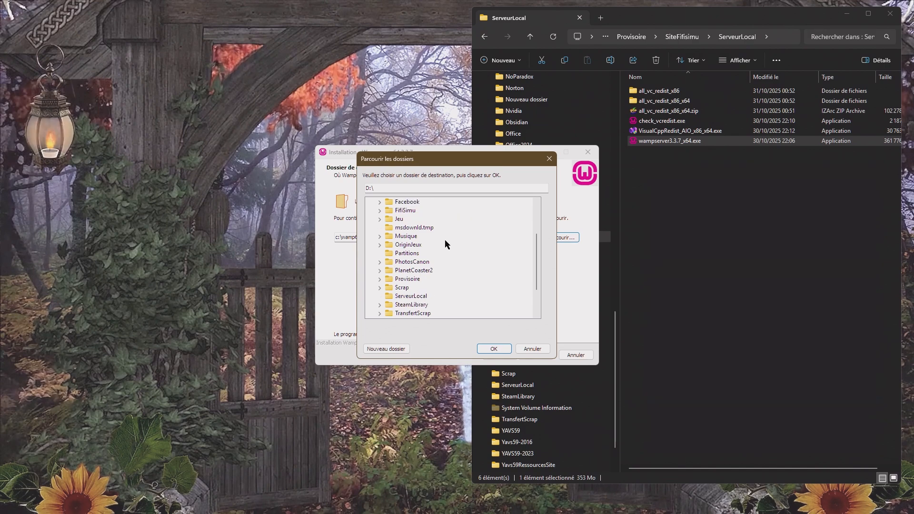
{"action": "scroll", "coordinate": [446, 244], "scroll_direction": "down", "scroll_amount": 2}
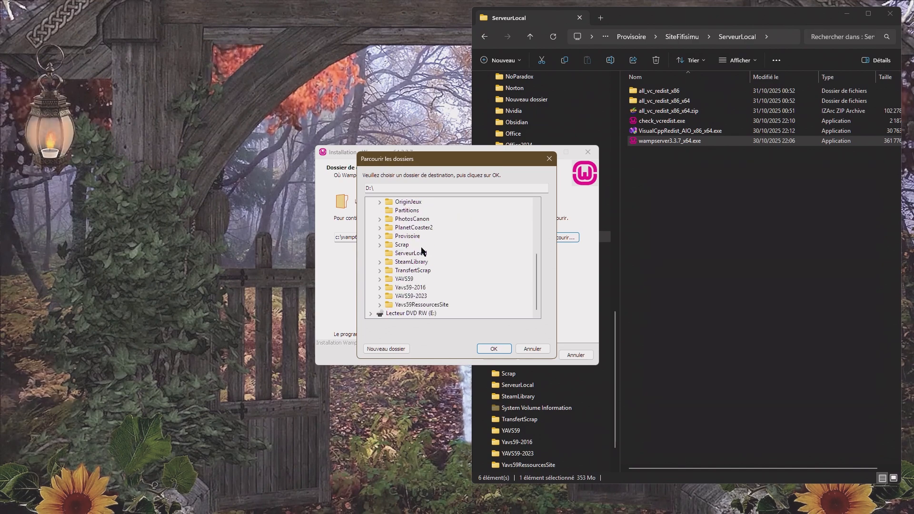
{"action": "left_click", "coordinate": [412, 254]}
{"action": "left_click", "coordinate": [495, 349]}
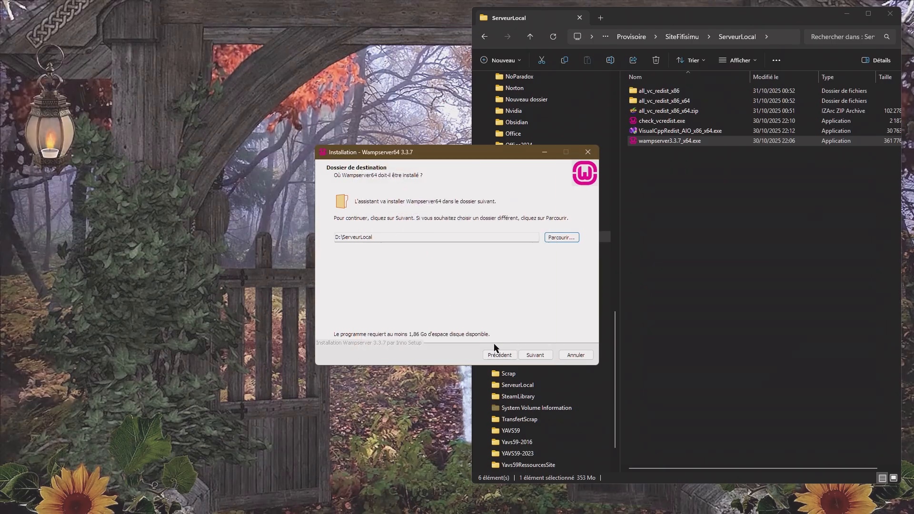
{"action": "left_click", "coordinate": [535, 355]}
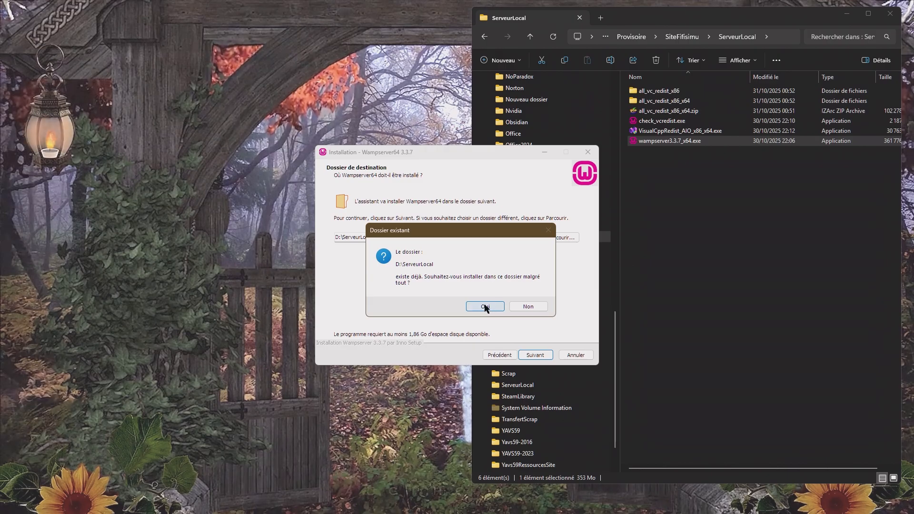
{"action": "left_click", "coordinate": [485, 307]}
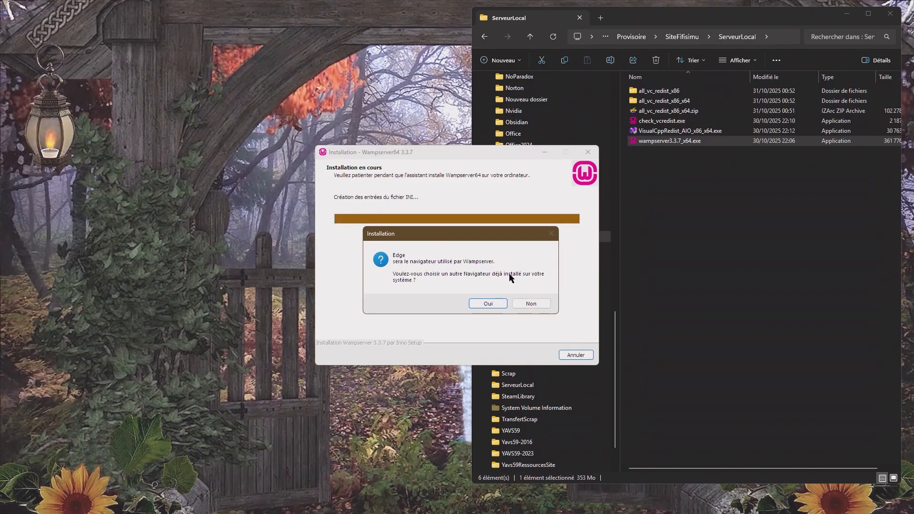
- Choose firefox.exe from C:\Program Files\Mozilla Firefox as the browser used by Wampserver instead of Edge
{"action": "left_click", "coordinate": [491, 304]}
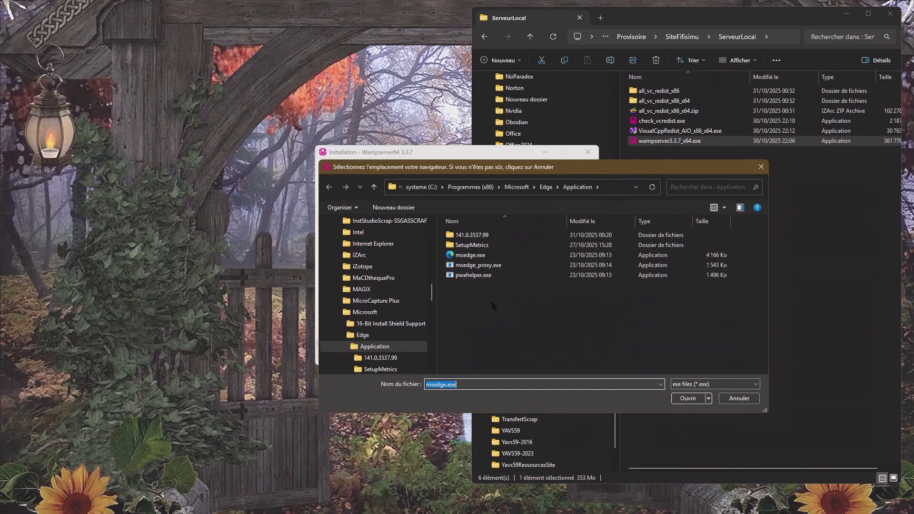
{"action": "left_click", "coordinate": [424, 188]}
{"action": "scroll", "coordinate": [474, 281], "scroll_direction": "down", "scroll_amount": 1}
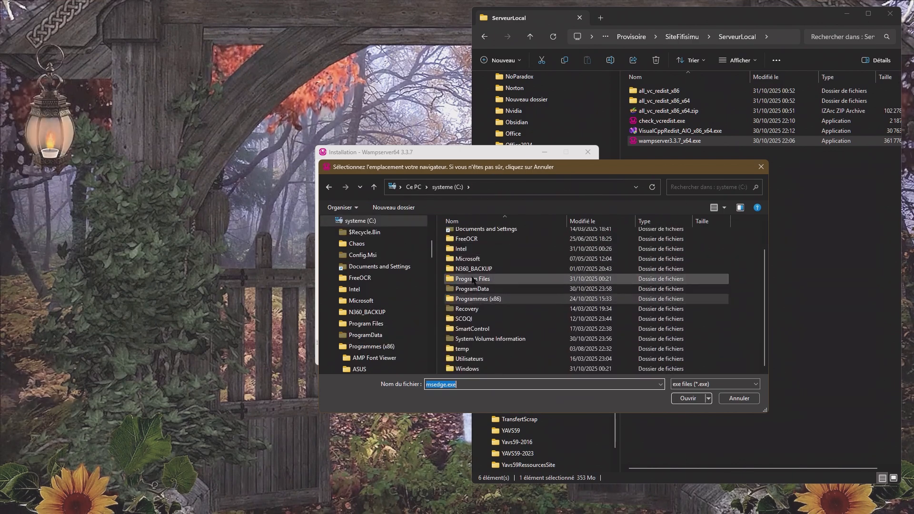
{"action": "double_click", "coordinate": [472, 280]}
{"action": "scroll", "coordinate": [505, 291], "scroll_direction": "down", "scroll_amount": 2}
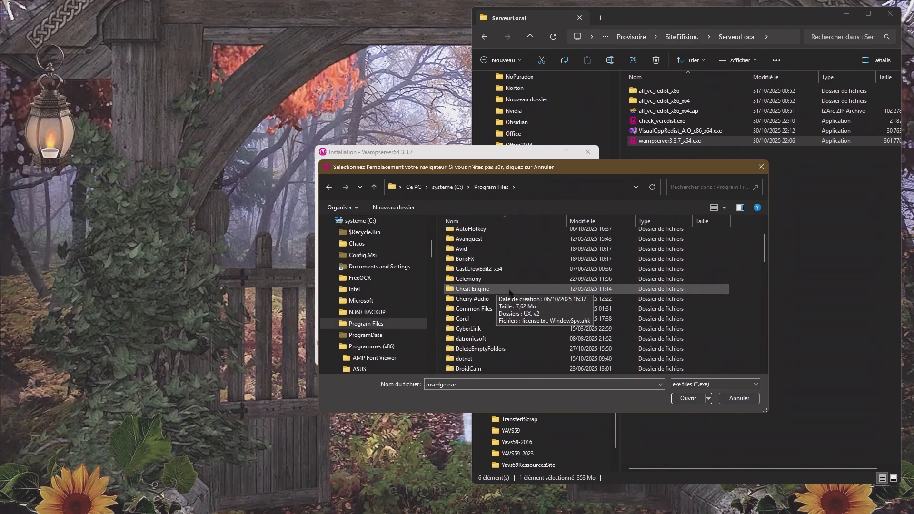
{"action": "scroll", "coordinate": [510, 293], "scroll_direction": "down", "scroll_amount": 3}
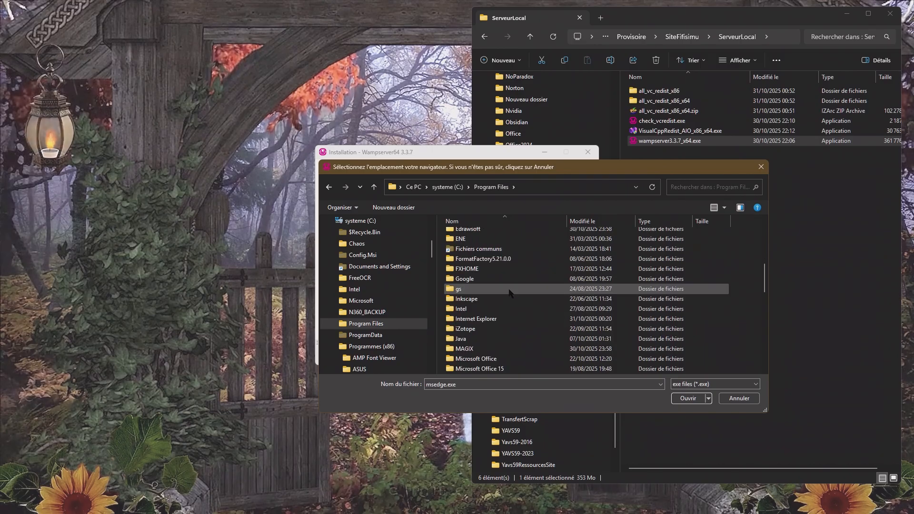
{"action": "scroll", "coordinate": [509, 293], "scroll_direction": "down", "scroll_amount": 2}
{"action": "scroll", "coordinate": [481, 304], "scroll_direction": "down", "scroll_amount": 1}
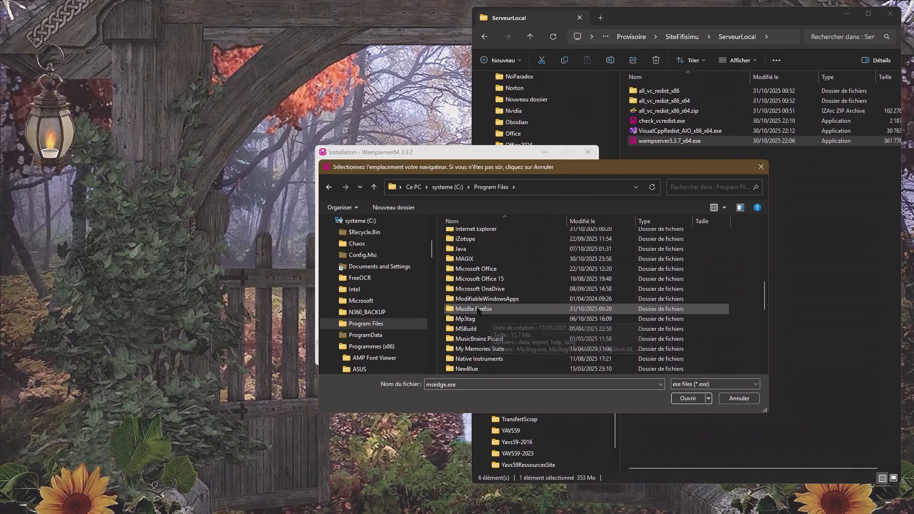
{"action": "double_click", "coordinate": [478, 310]}
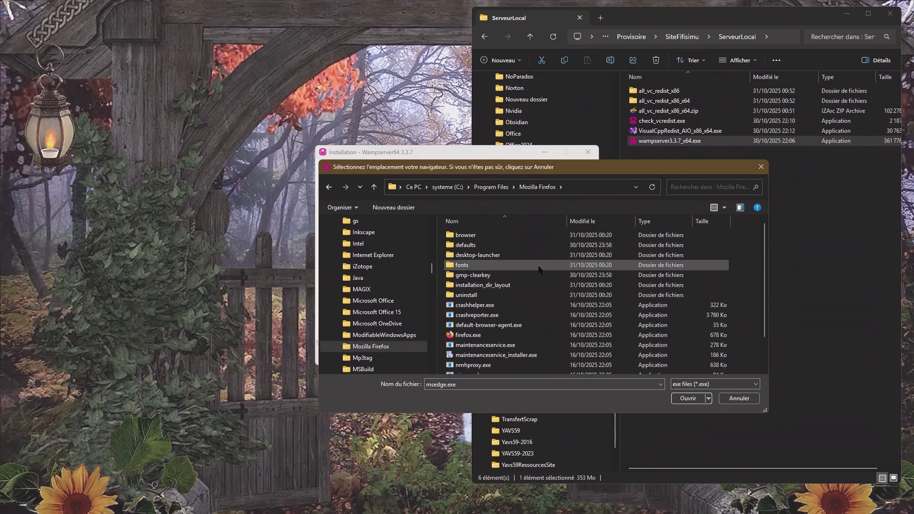
{"action": "scroll", "coordinate": [539, 269], "scroll_direction": "down", "scroll_amount": 1}
{"action": "left_click", "coordinate": [472, 309]}
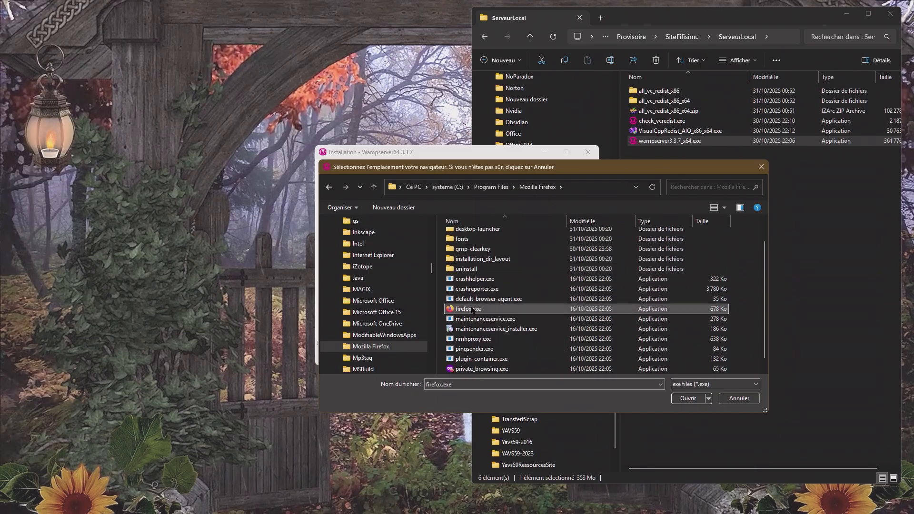
{"action": "left_click", "coordinate": [688, 398]}
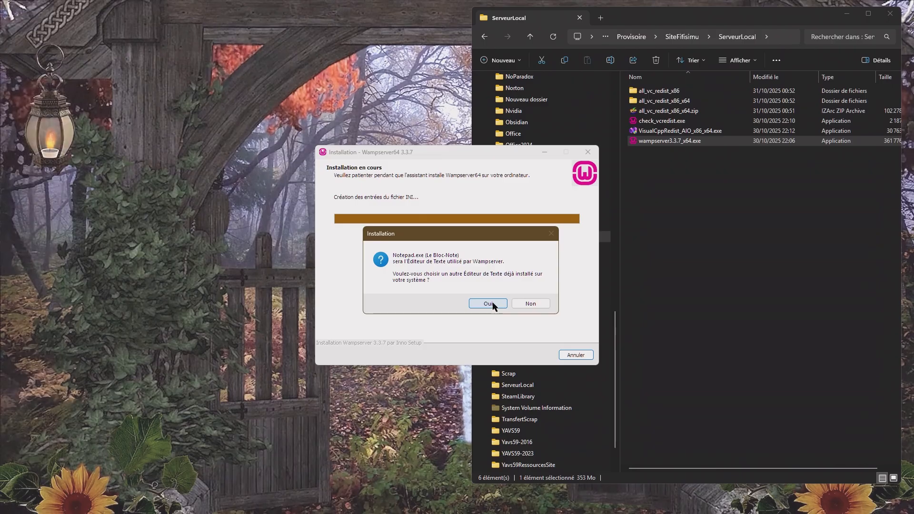
- Choose notepad++.exe from C:\Program Files\Notepad++ as Wampserver's text editor instead of Notepad
{"action": "left_click", "coordinate": [489, 304]}
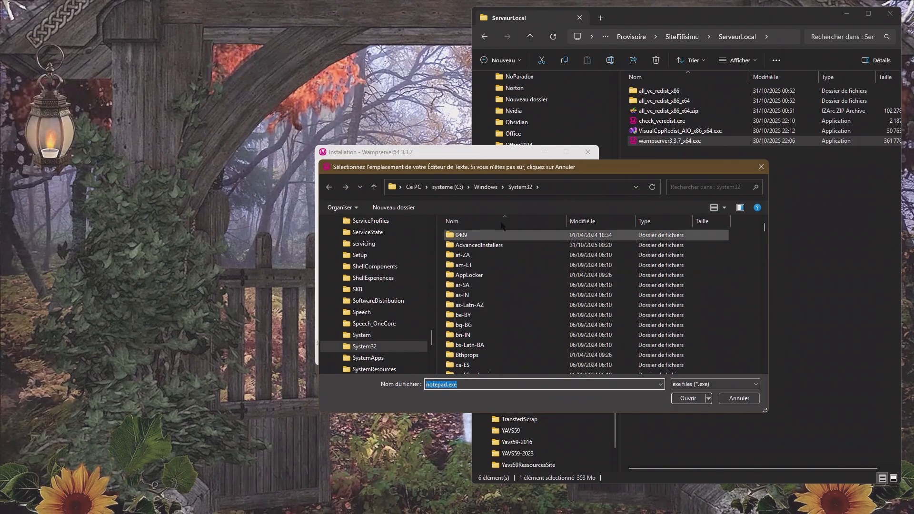
{"action": "left_click", "coordinate": [414, 187]}
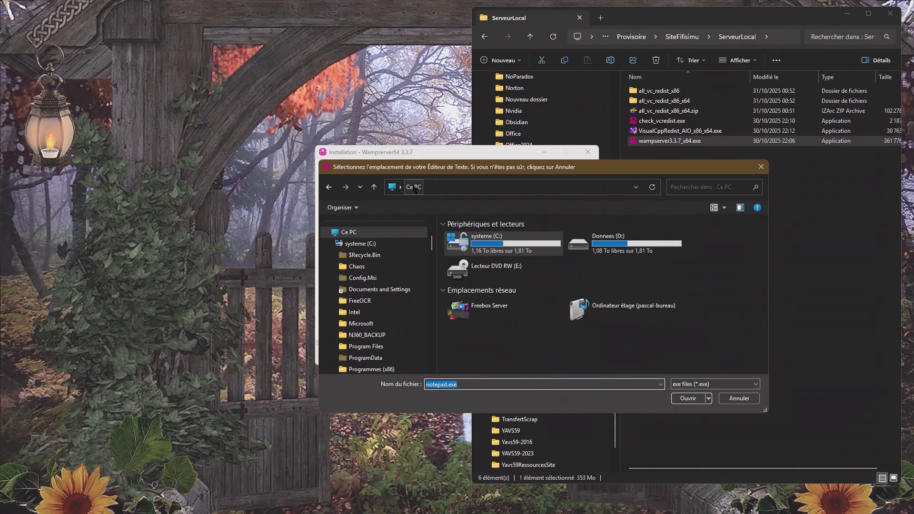
{"action": "double_click", "coordinate": [497, 245]}
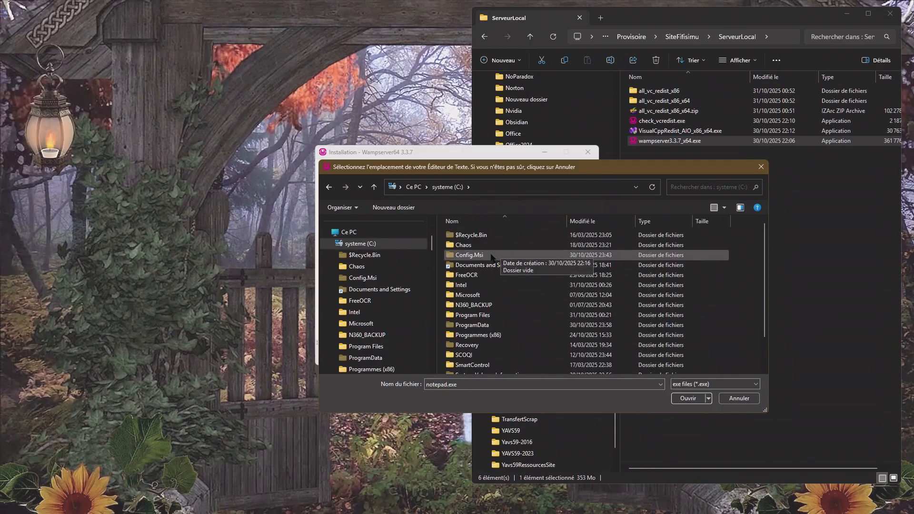
{"action": "scroll", "coordinate": [487, 284], "scroll_direction": "down", "scroll_amount": 1}
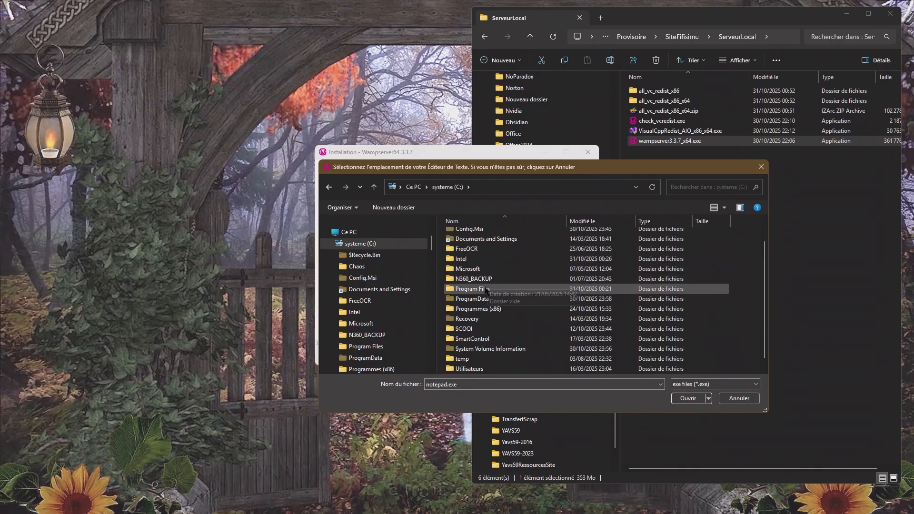
{"action": "double_click", "coordinate": [476, 289]}
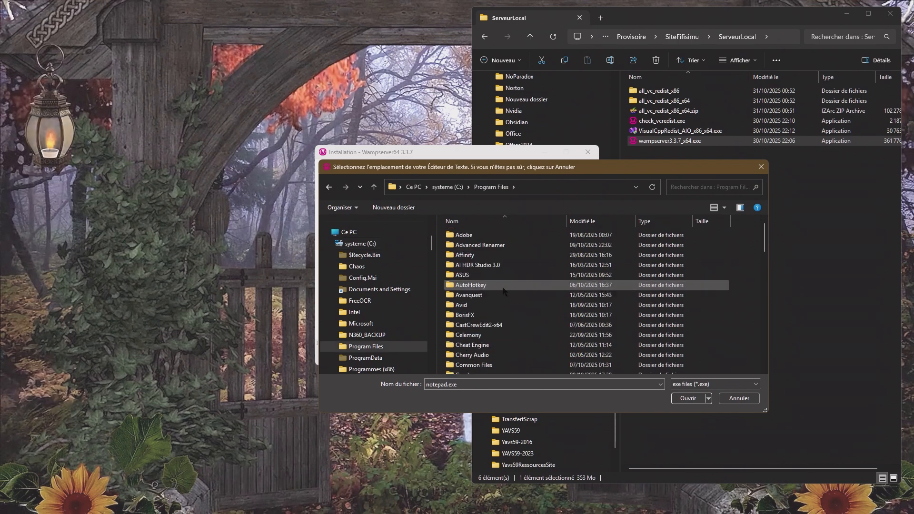
{"action": "scroll", "coordinate": [504, 290], "scroll_direction": "down", "scroll_amount": 10}
{"action": "scroll", "coordinate": [504, 291], "scroll_direction": "down", "scroll_amount": 2}
{"action": "left_click", "coordinate": [474, 320]}
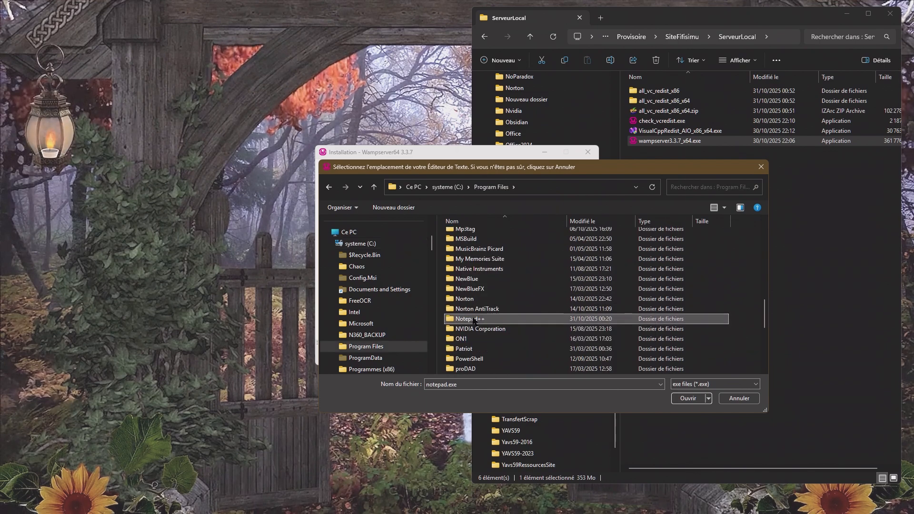
{"action": "double_click", "coordinate": [475, 320]}
{"action": "left_click", "coordinate": [475, 306]}
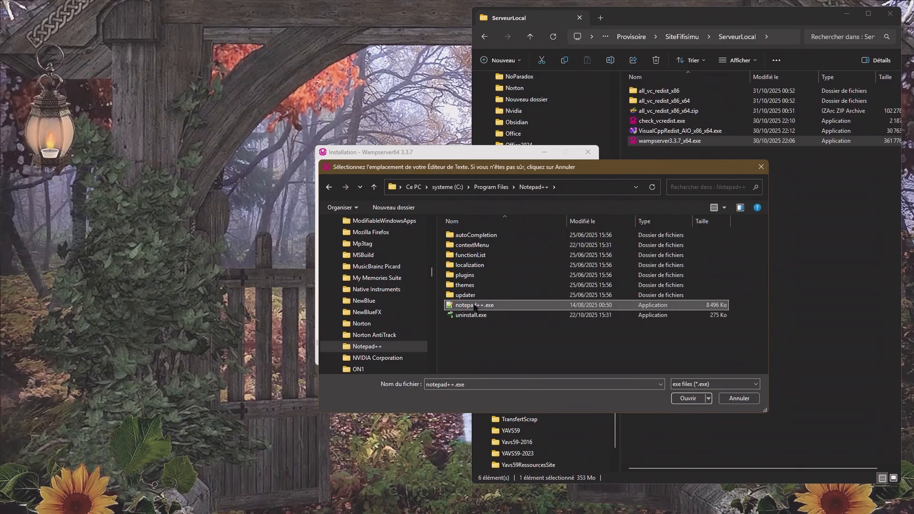
{"action": "left_click", "coordinate": [688, 398]}
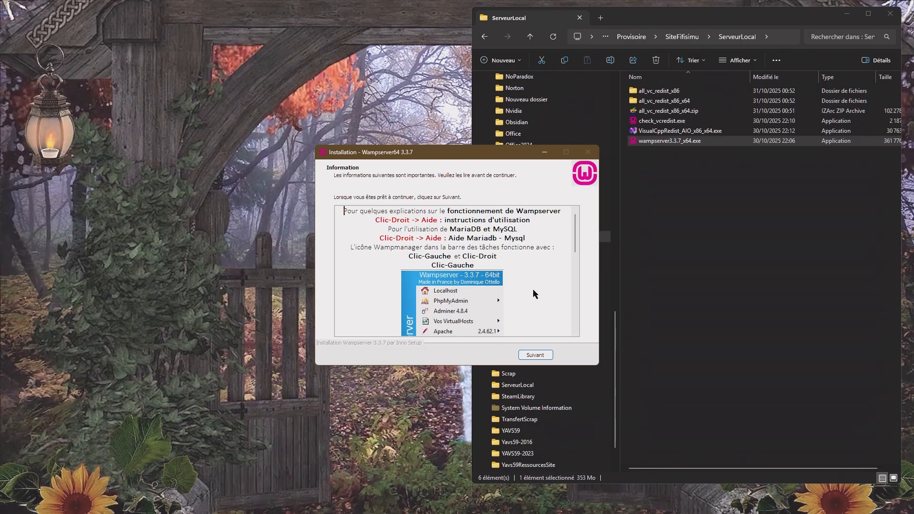
- Continue past the Wampserver usage information page and finish the installation wizard
{"action": "scroll", "coordinate": [533, 293], "scroll_direction": "down", "scroll_amount": 4}
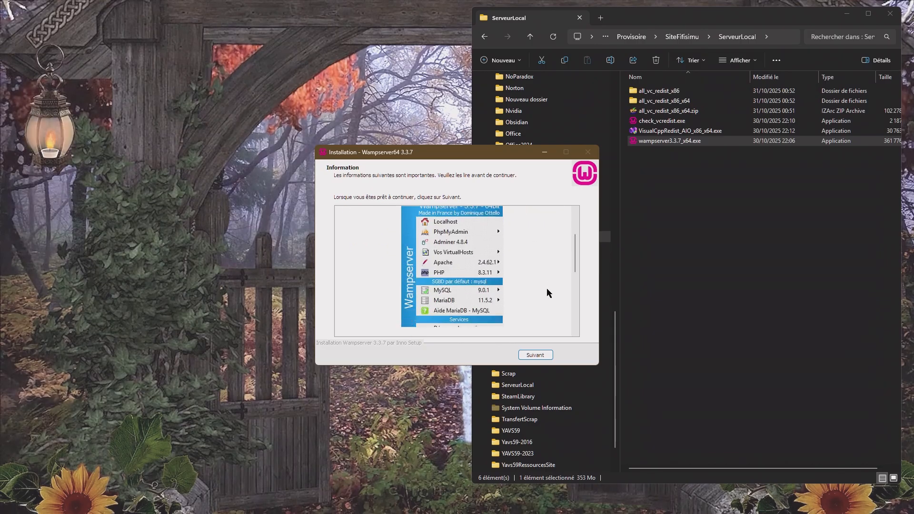
{"action": "left_click", "coordinate": [535, 356]}
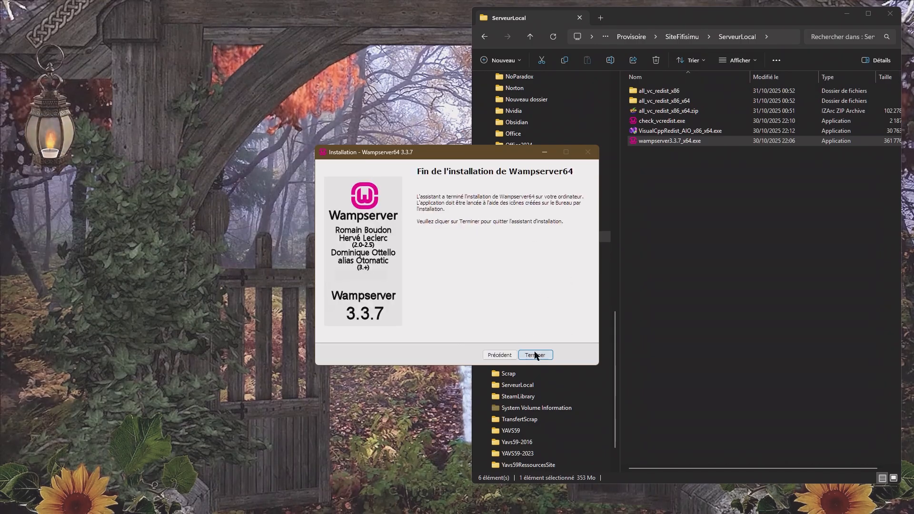
{"action": "left_click", "coordinate": [535, 356]}
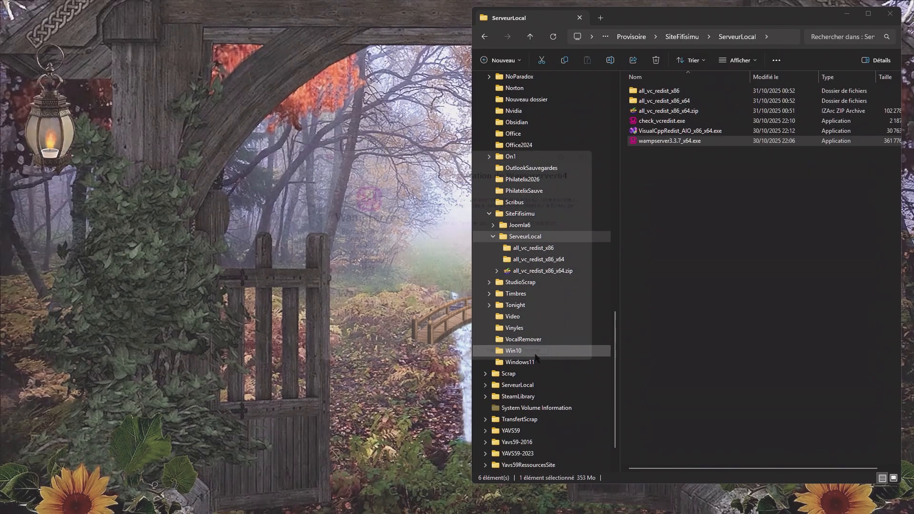
- Close the ServeurLocal folder window and check the taskbar's hidden icons
{"action": "left_click", "coordinate": [891, 14]}
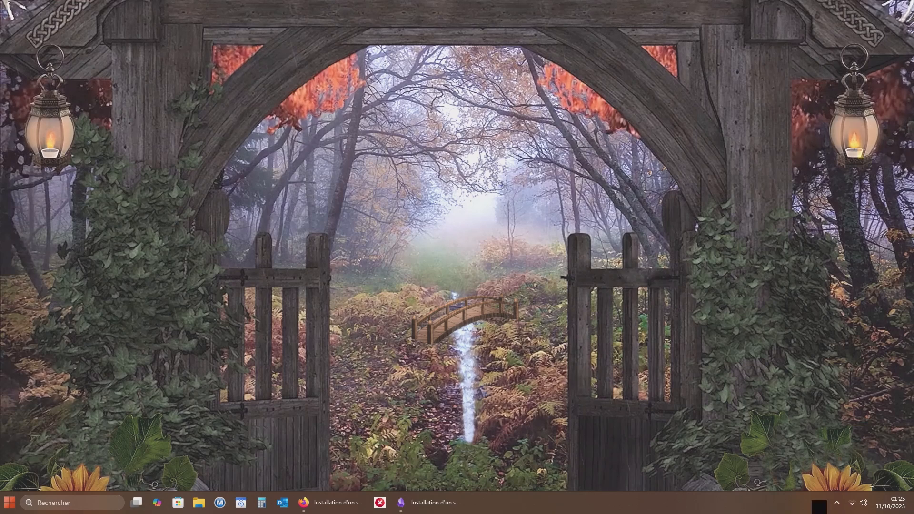
{"action": "left_click", "coordinate": [837, 503]}
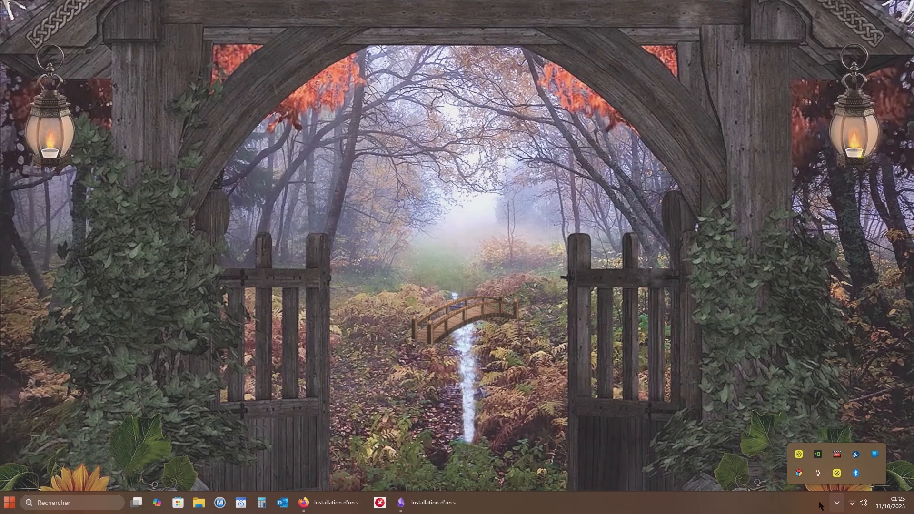
{"action": "right_click", "coordinate": [797, 504]}
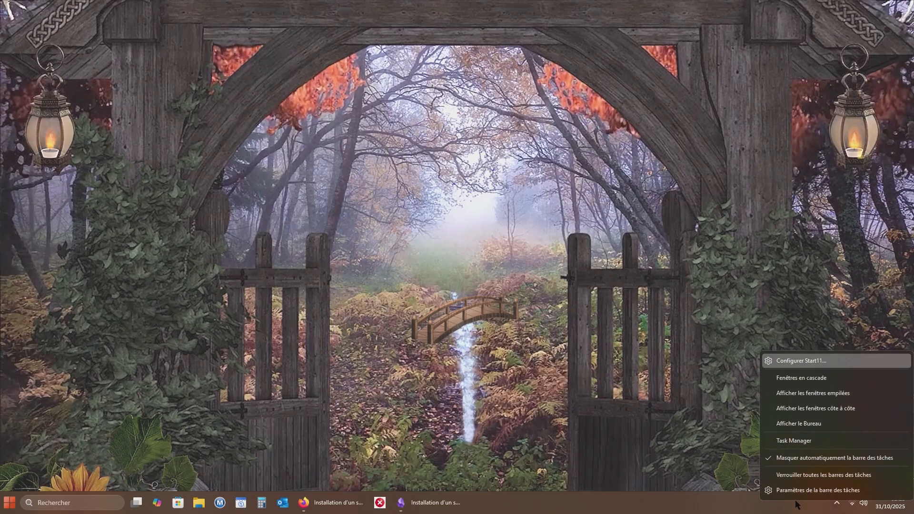
{"action": "left_click", "coordinate": [794, 493]}
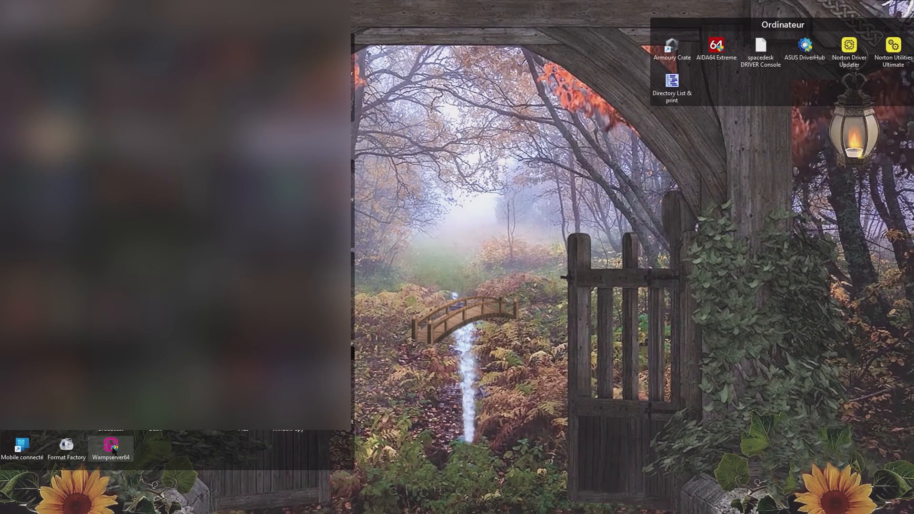
- Launch Wampserver64 from its desktop shortcut, hide the desktop icons and dismiss the Fences message
{"action": "double_click", "coordinate": [113, 448]}
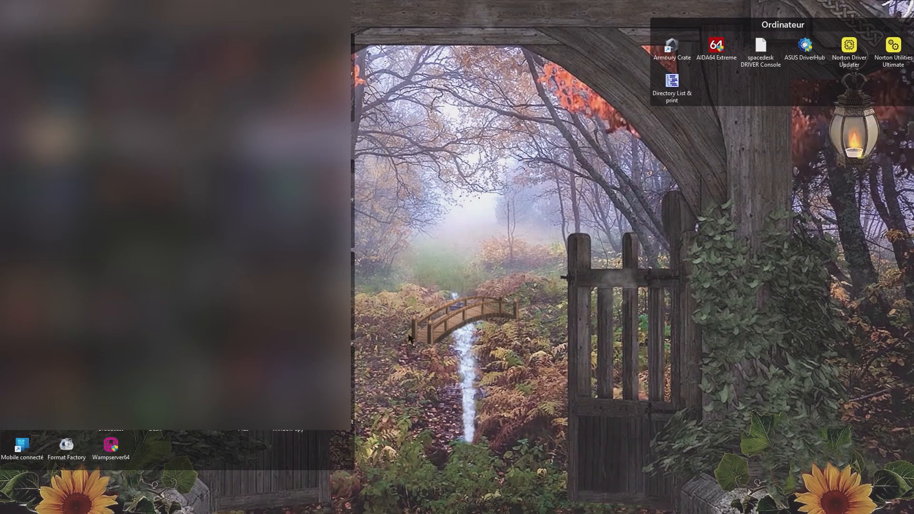
{"action": "double_click", "coordinate": [462, 121]}
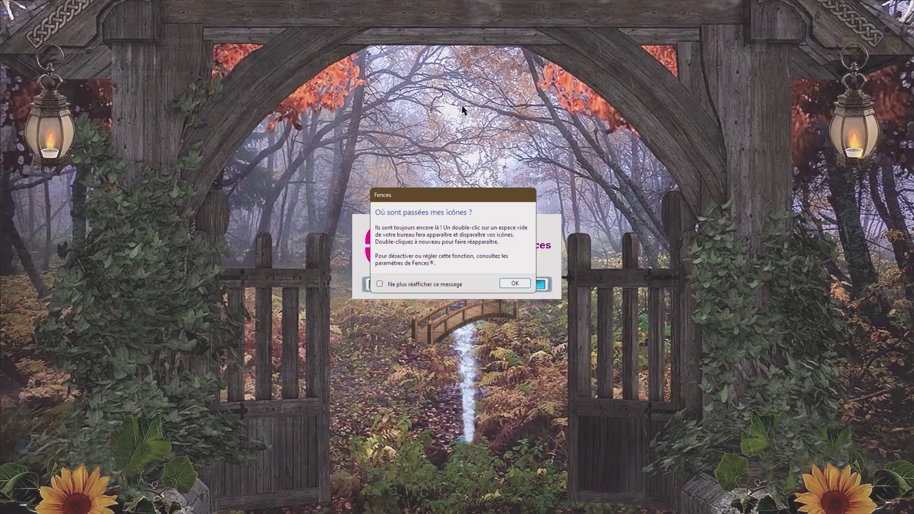
{"action": "left_click", "coordinate": [516, 284]}
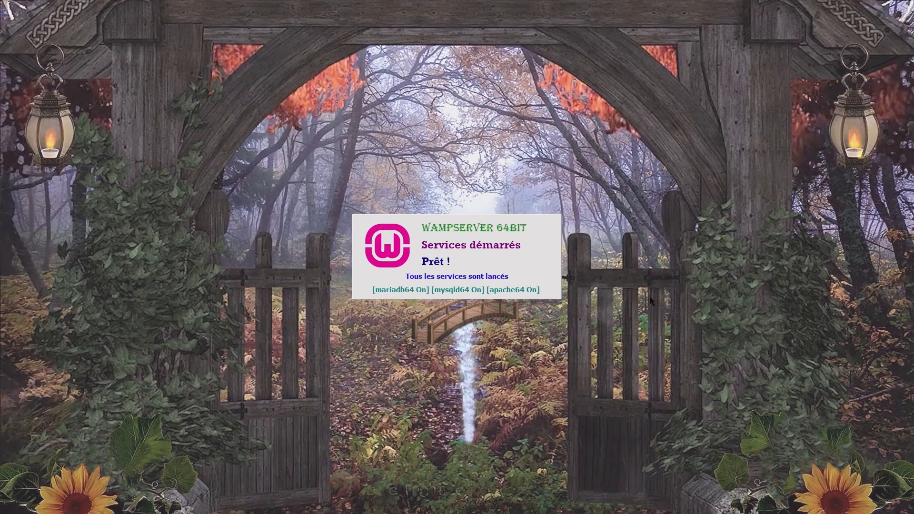
{"action": "left_click", "coordinate": [527, 261]}
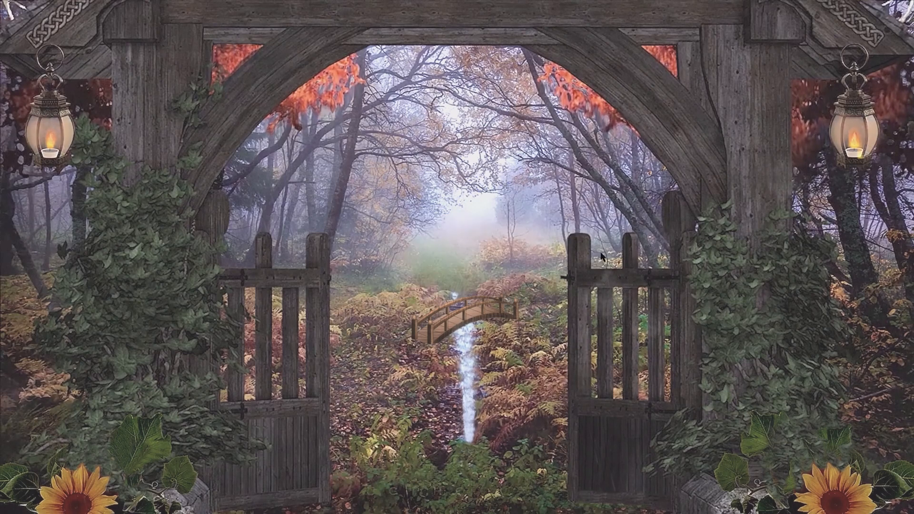
- Open the taskbar settings and expand the other system tray icons section (Autres icônes de barre d'état système)
{"action": "mouse_move", "coordinate": [831, 512]}
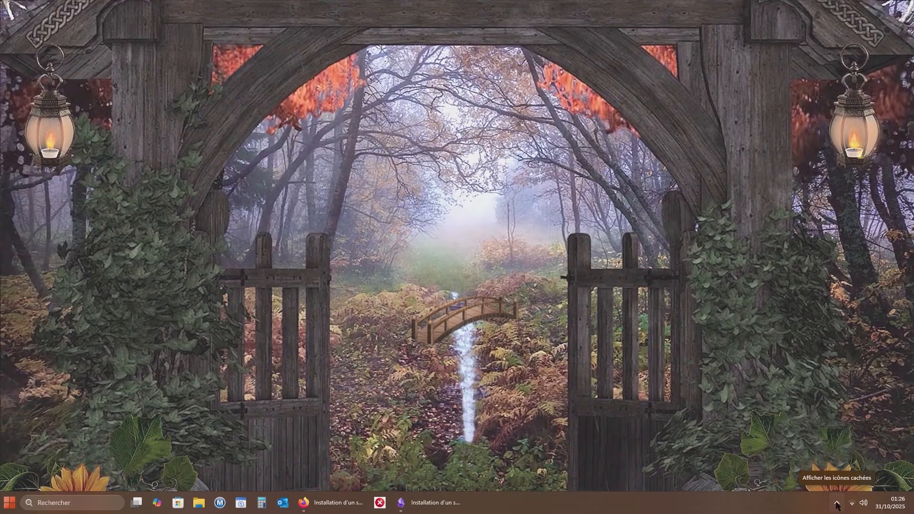
{"action": "right_click", "coordinate": [821, 505]}
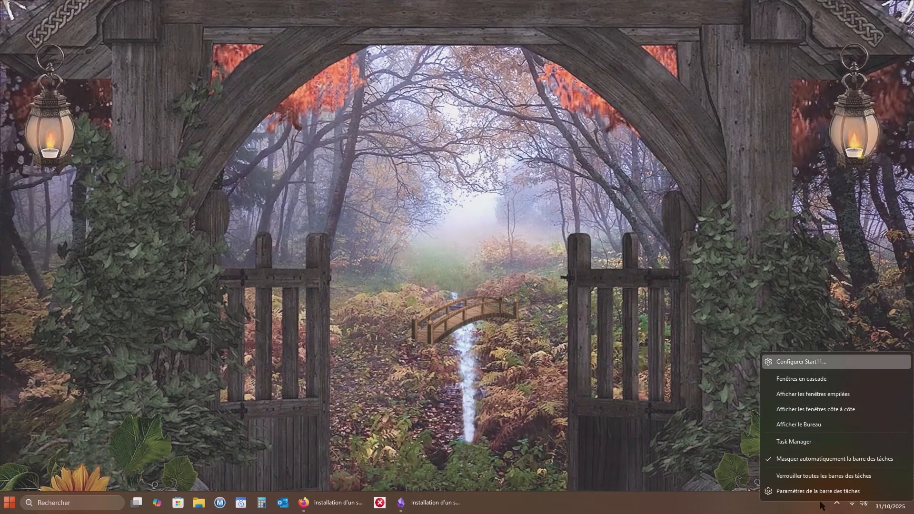
{"action": "left_click", "coordinate": [806, 491]}
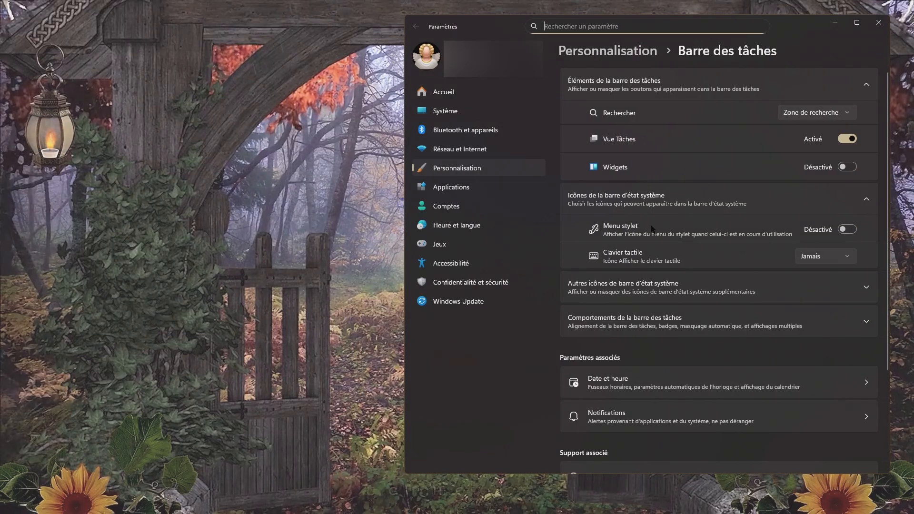
{"action": "scroll", "coordinate": [656, 221], "scroll_direction": "down", "scroll_amount": 3}
{"action": "scroll", "coordinate": [656, 222], "scroll_direction": "up", "scroll_amount": 3}
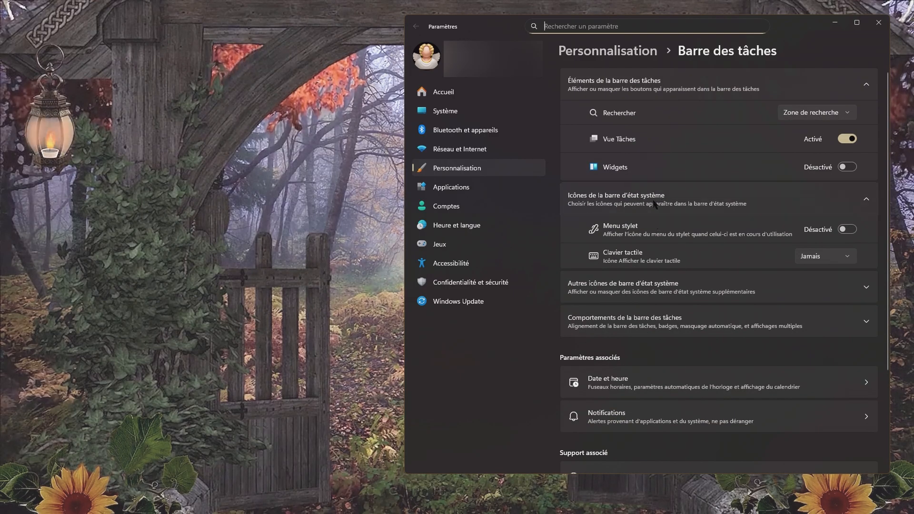
{"action": "left_click", "coordinate": [659, 283]}
- Enable TrayMenuManager among the other system tray icons so it shows on the taskbar, and close the settings
{"action": "scroll", "coordinate": [646, 194], "scroll_direction": "down", "scroll_amount": 2}
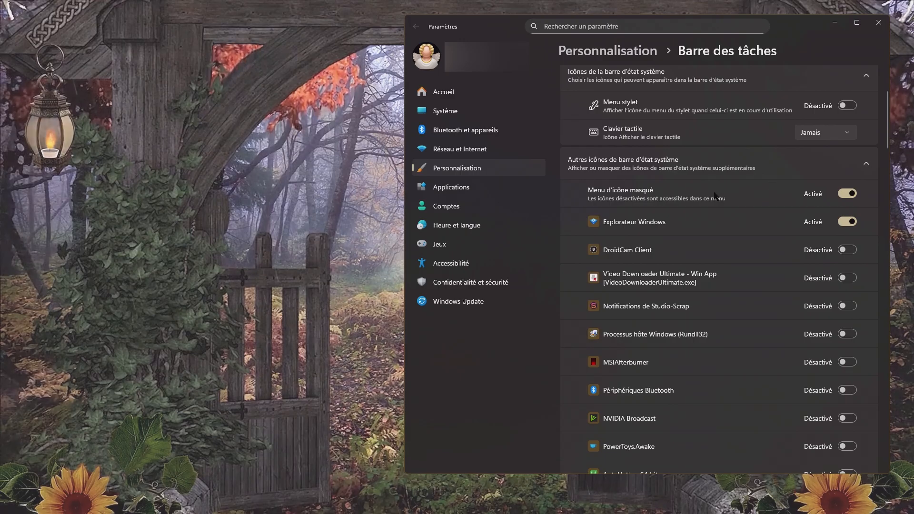
{"action": "scroll", "coordinate": [715, 196], "scroll_direction": "down", "scroll_amount": 1}
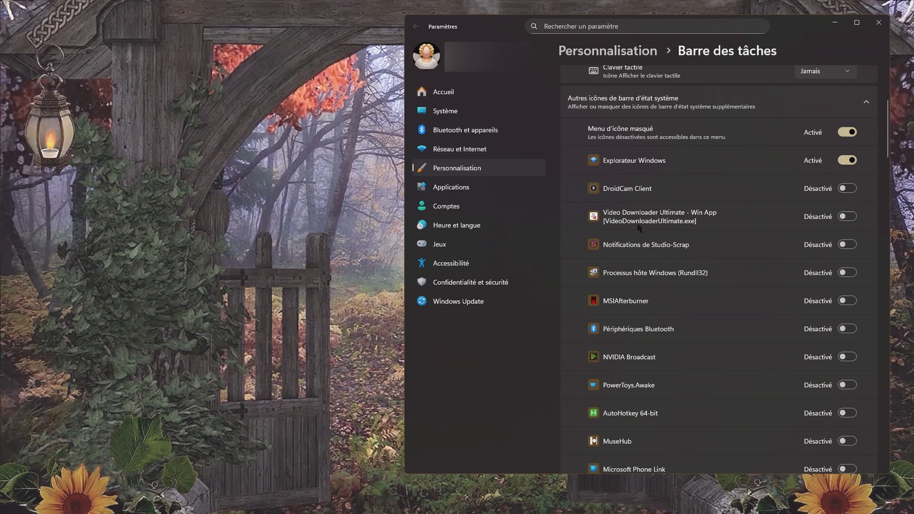
{"action": "scroll", "coordinate": [677, 190], "scroll_direction": "down", "scroll_amount": 2}
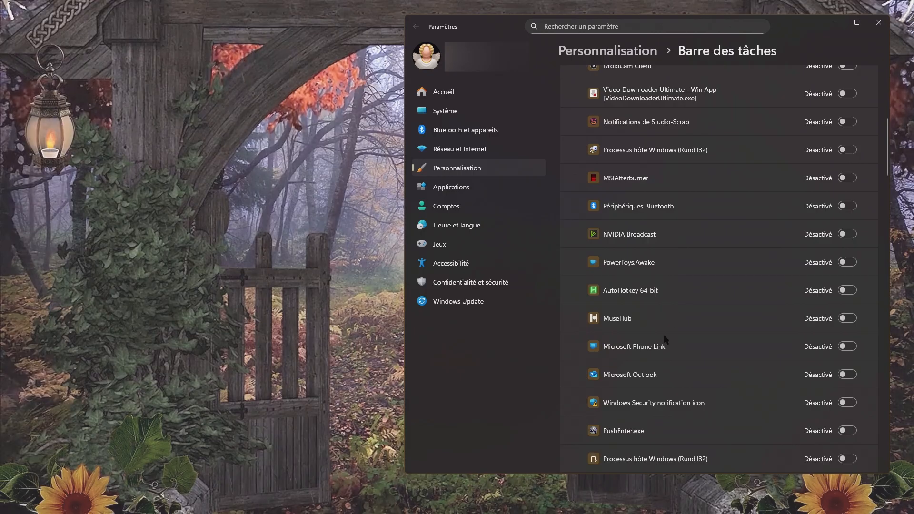
{"action": "scroll", "coordinate": [650, 390], "scroll_direction": "down", "scroll_amount": 1}
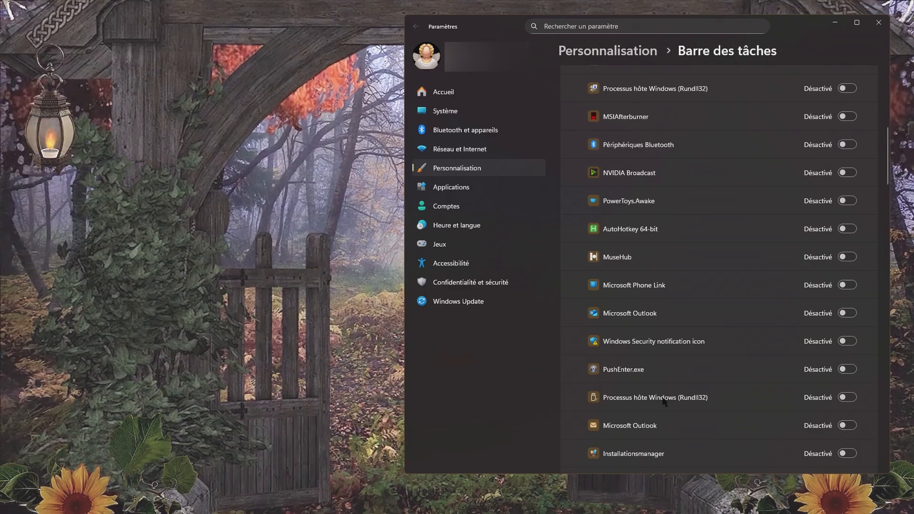
{"action": "scroll", "coordinate": [681, 417], "scroll_direction": "down", "scroll_amount": 1}
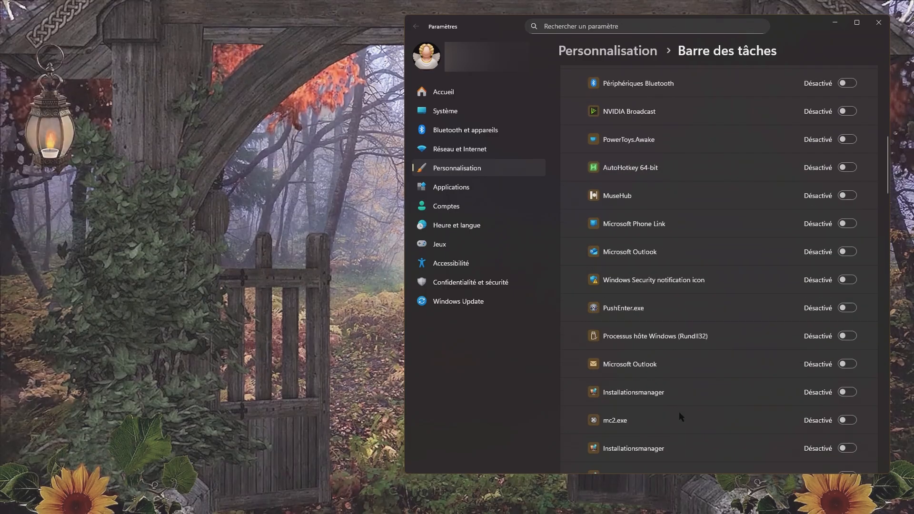
{"action": "scroll", "coordinate": [680, 414], "scroll_direction": "down", "scroll_amount": 2}
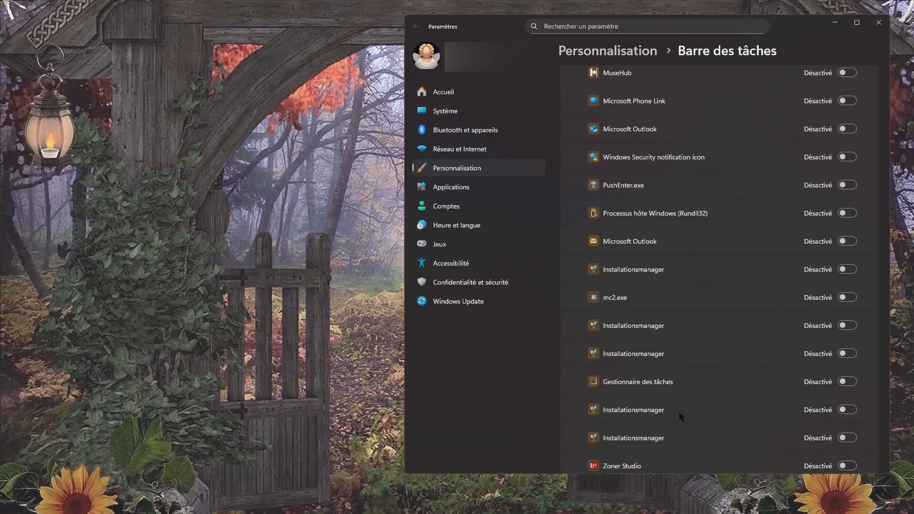
{"action": "scroll", "coordinate": [680, 412], "scroll_direction": "down", "scroll_amount": 1}
{"action": "scroll", "coordinate": [682, 416], "scroll_direction": "down", "scroll_amount": 1}
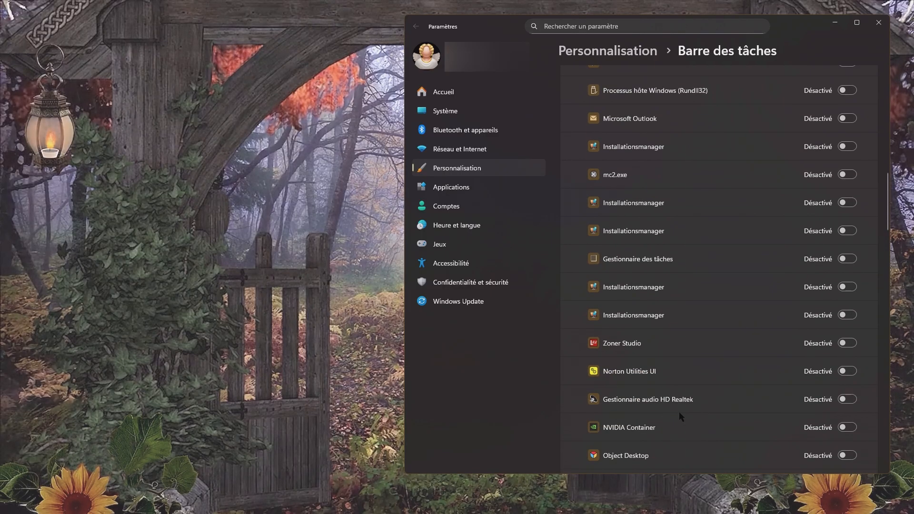
{"action": "scroll", "coordinate": [682, 417], "scroll_direction": "down", "scroll_amount": 1}
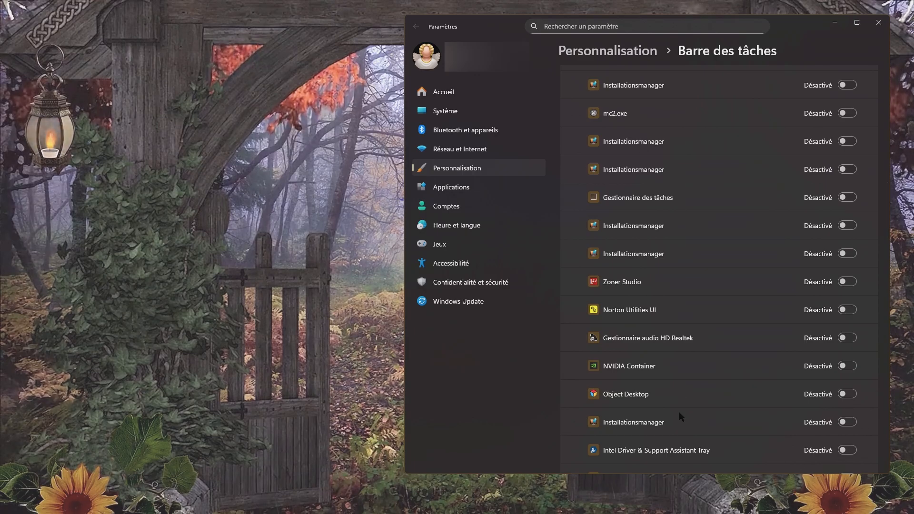
{"action": "scroll", "coordinate": [682, 417], "scroll_direction": "down", "scroll_amount": 1}
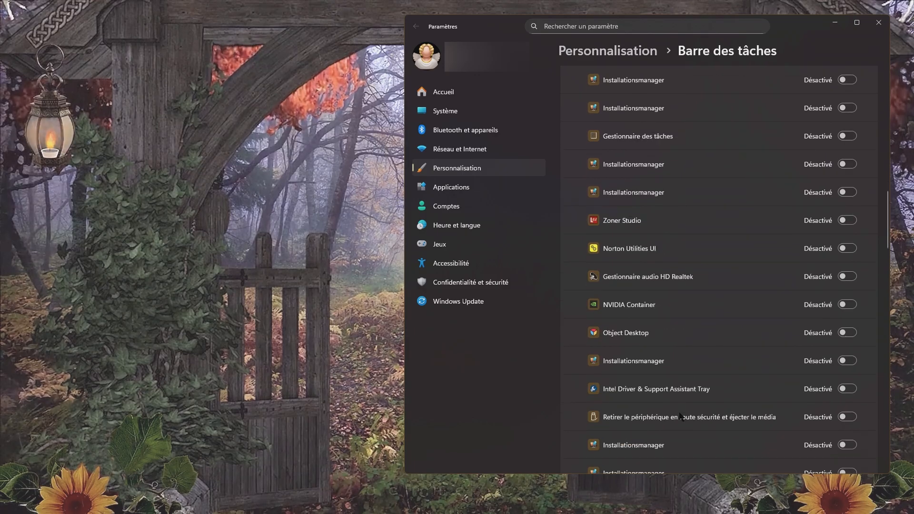
{"action": "scroll", "coordinate": [682, 418], "scroll_direction": "down", "scroll_amount": 1}
{"action": "scroll", "coordinate": [698, 415], "scroll_direction": "down", "scroll_amount": 2}
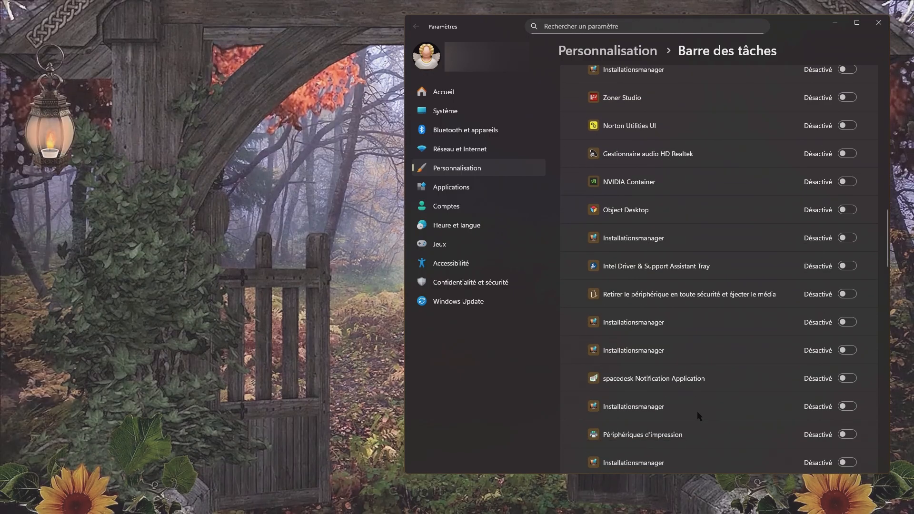
{"action": "scroll", "coordinate": [698, 416], "scroll_direction": "down", "scroll_amount": 2}
{"action": "scroll", "coordinate": [699, 416], "scroll_direction": "down", "scroll_amount": 1}
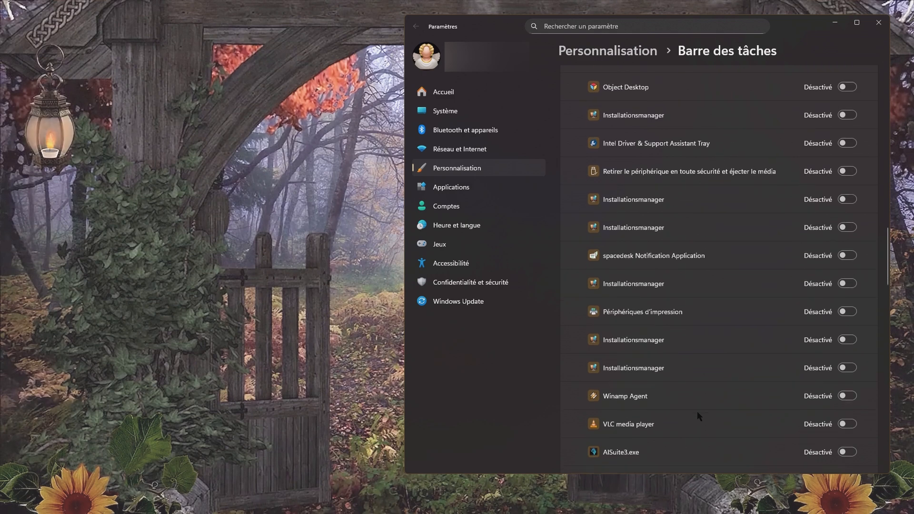
{"action": "scroll", "coordinate": [699, 415], "scroll_direction": "down", "scroll_amount": 3}
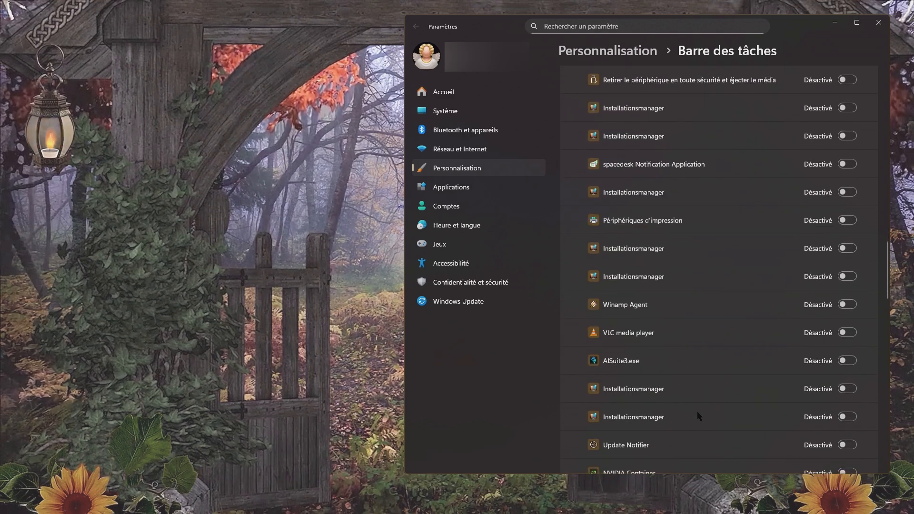
{"action": "scroll", "coordinate": [699, 416], "scroll_direction": "down", "scroll_amount": 1}
{"action": "scroll", "coordinate": [699, 416], "scroll_direction": "down", "scroll_amount": 2}
{"action": "scroll", "coordinate": [699, 416], "scroll_direction": "down", "scroll_amount": 2}
{"action": "scroll", "coordinate": [698, 415], "scroll_direction": "down", "scroll_amount": 2}
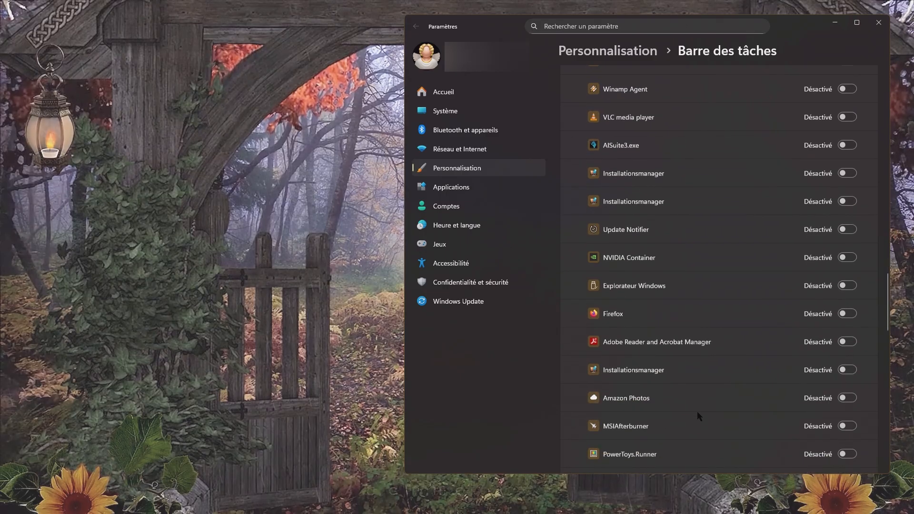
{"action": "scroll", "coordinate": [698, 416], "scroll_direction": "down", "scroll_amount": 2}
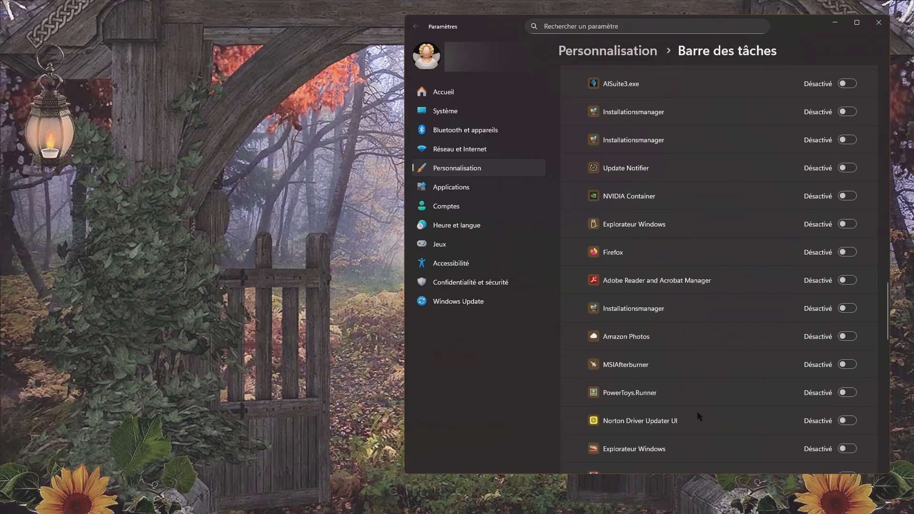
{"action": "scroll", "coordinate": [699, 417], "scroll_direction": "down", "scroll_amount": 2}
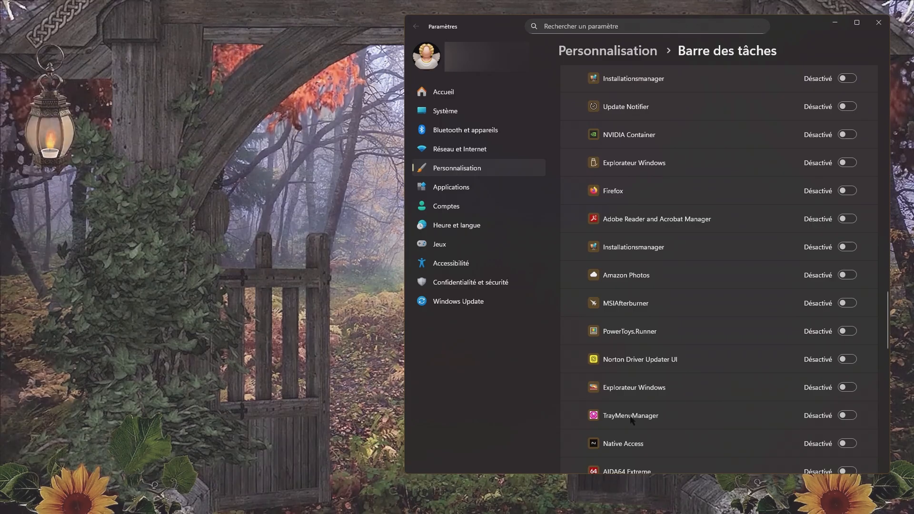
{"action": "left_click", "coordinate": [843, 416]}
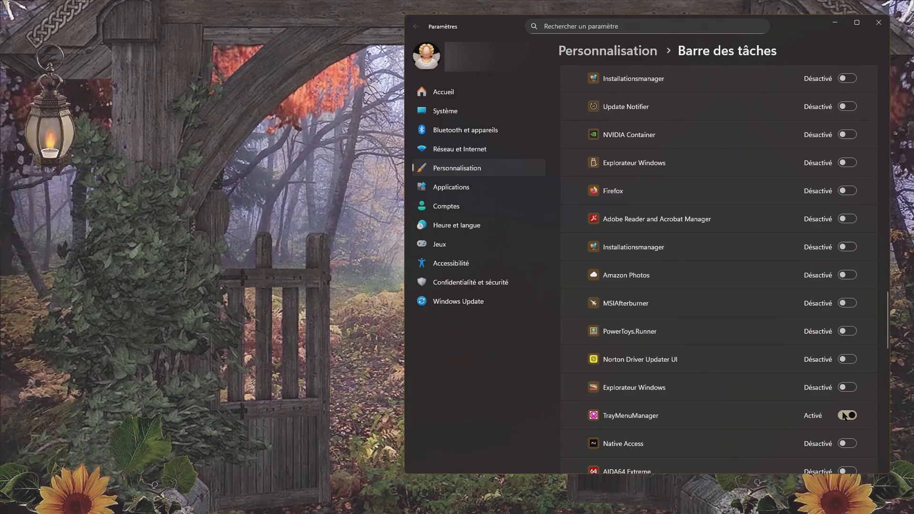
{"action": "left_click", "coordinate": [879, 22]}
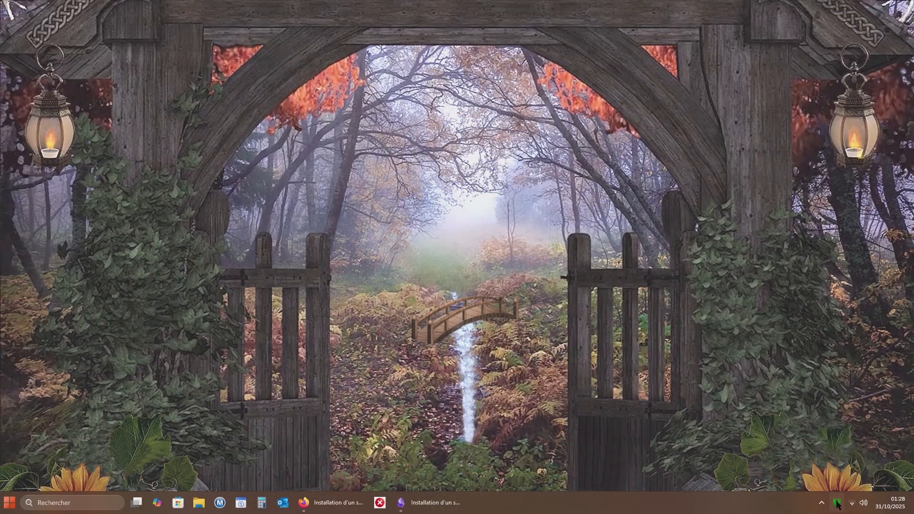
- Examine the Tools (Outils) and Help (Aide) entries among Wampserver's configuration options, and leave them unchanged
{"action": "right_click", "coordinate": [837, 504]}
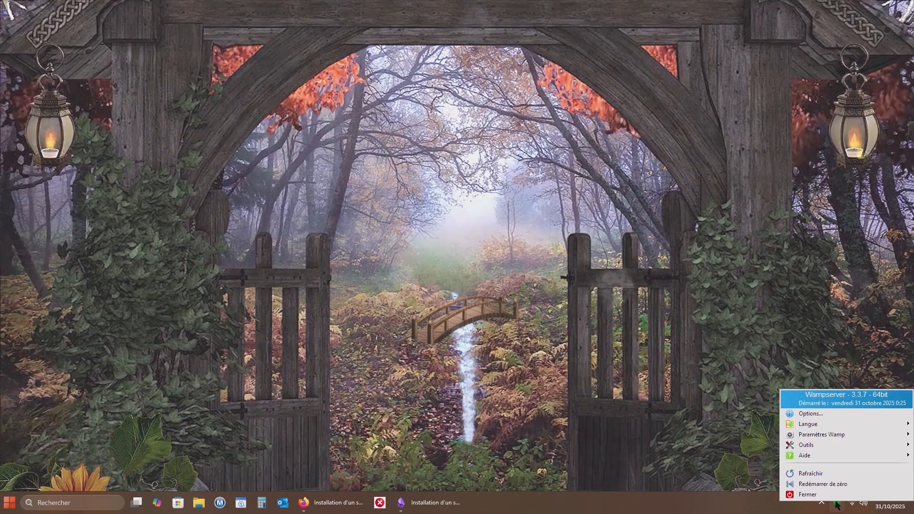
{"action": "mouse_move", "coordinate": [837, 444]}
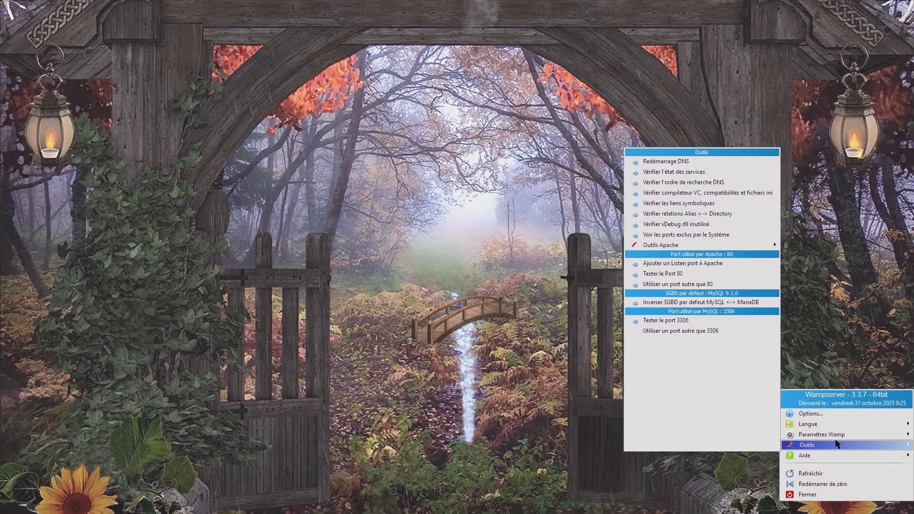
{"action": "mouse_move", "coordinate": [822, 424]}
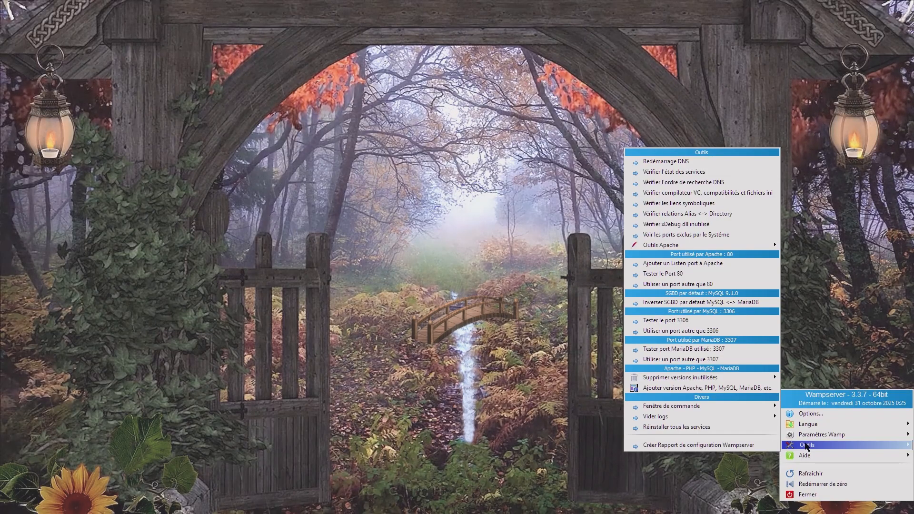
{"action": "mouse_move", "coordinate": [673, 409]}
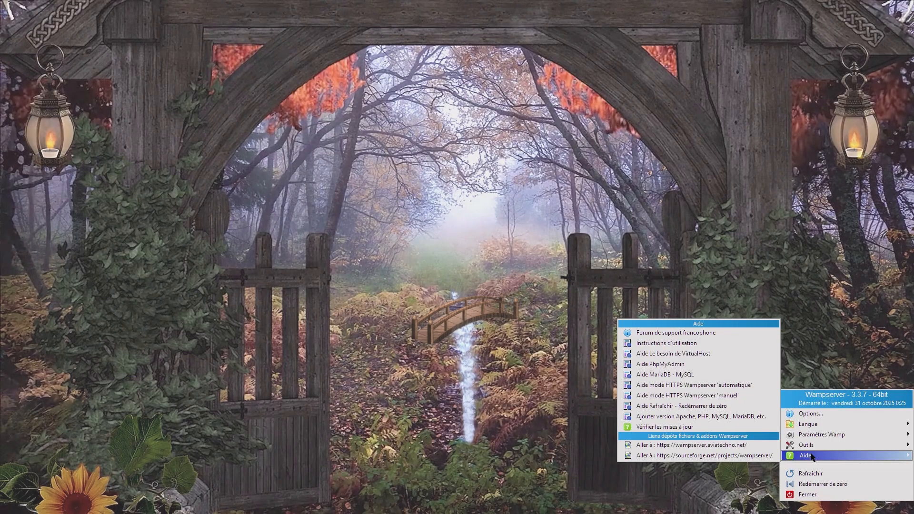
{"action": "left_click", "coordinate": [828, 509]}
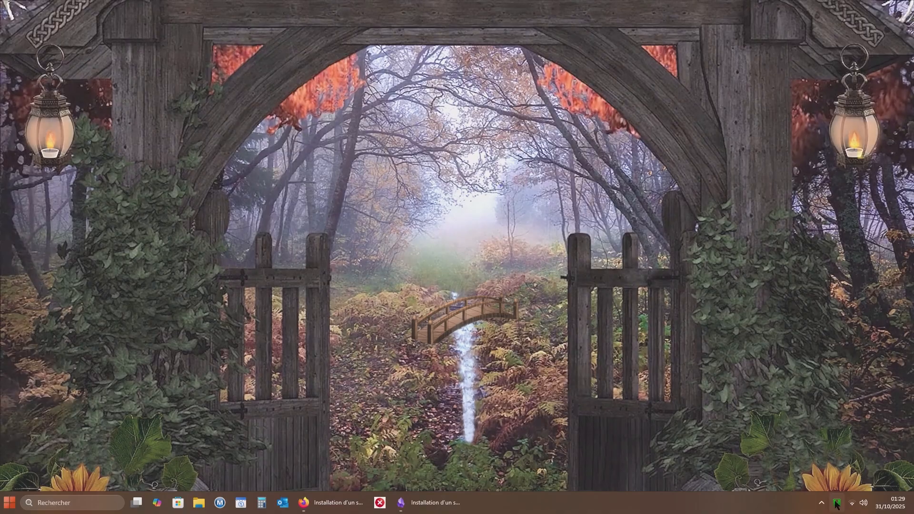
- Open phpMyAdmin 5.2.1 from Wampserver's localhost page and log in to MySQL as root with an empty password
{"action": "left_click", "coordinate": [836, 503]}
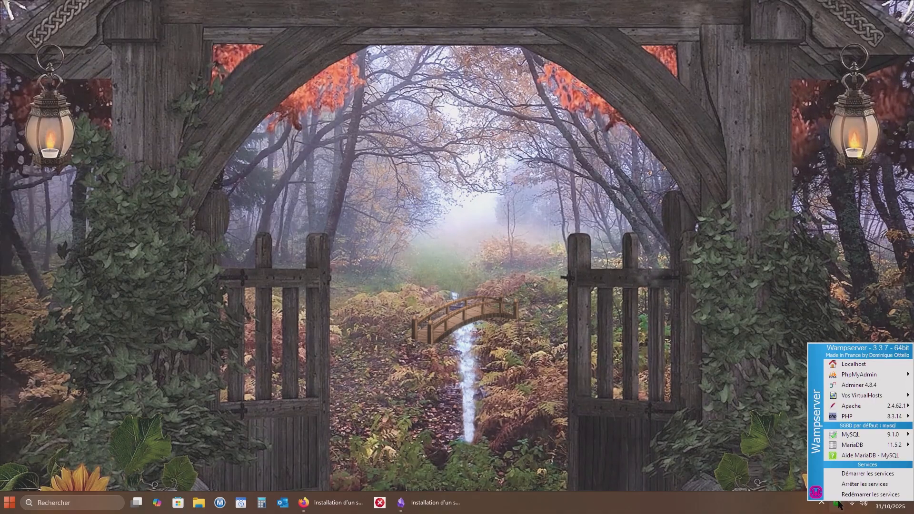
{"action": "left_click", "coordinate": [855, 365]}
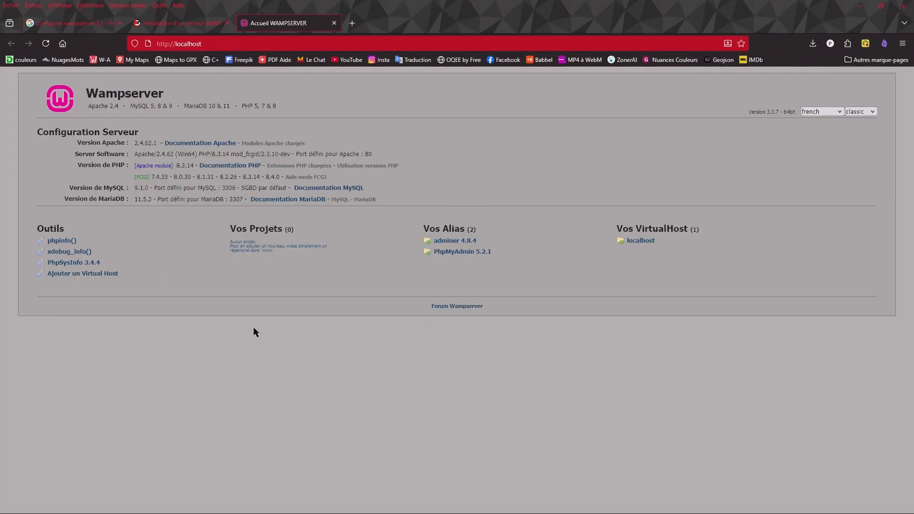
{"action": "left_click", "coordinate": [463, 253]}
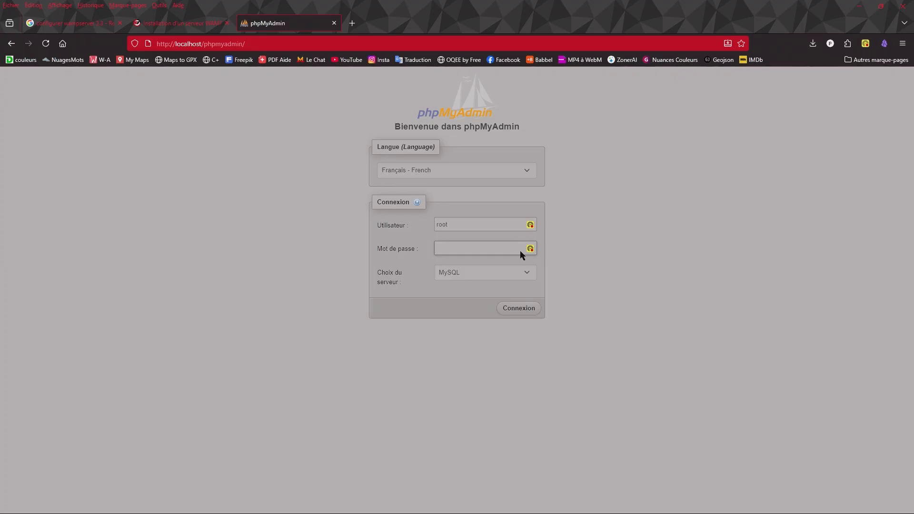
{"action": "left_click", "coordinate": [519, 309]}
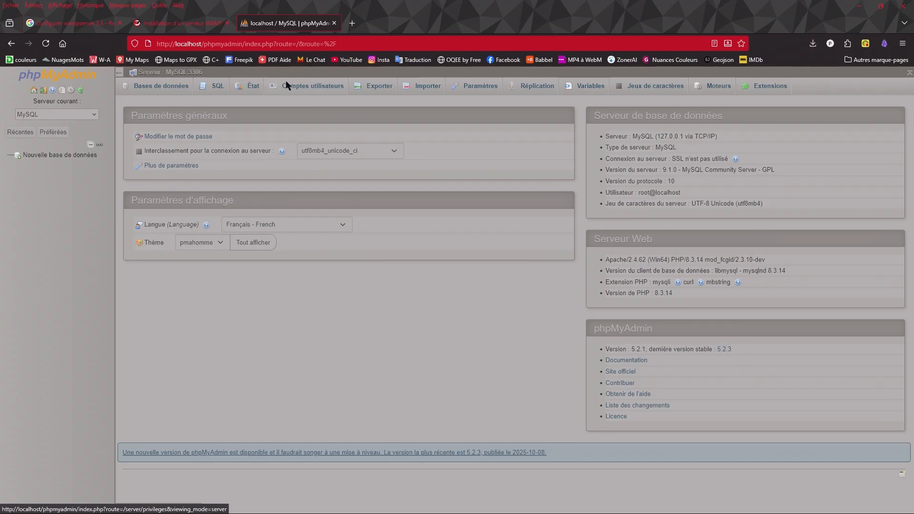
- Change the password of the root@localhost user account, entering the new account password twice and applying it
{"action": "left_click", "coordinate": [323, 86]}
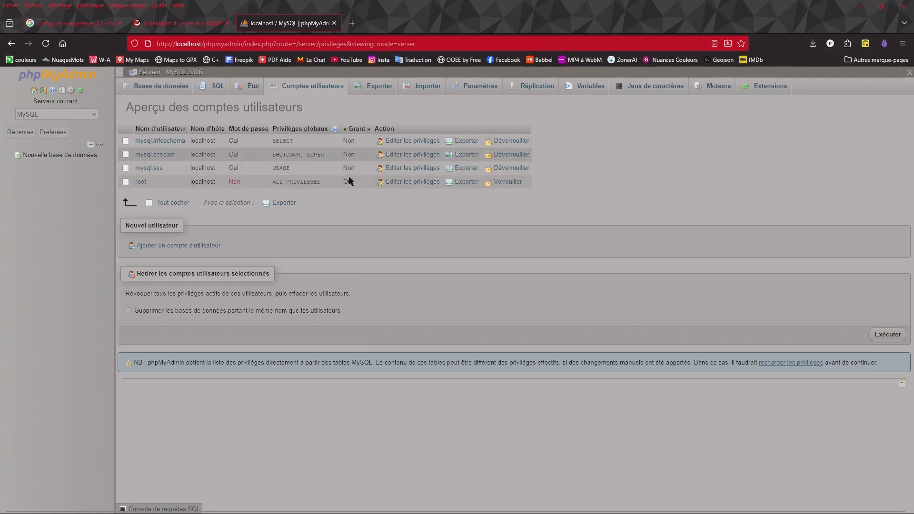
{"action": "left_click", "coordinate": [141, 182]}
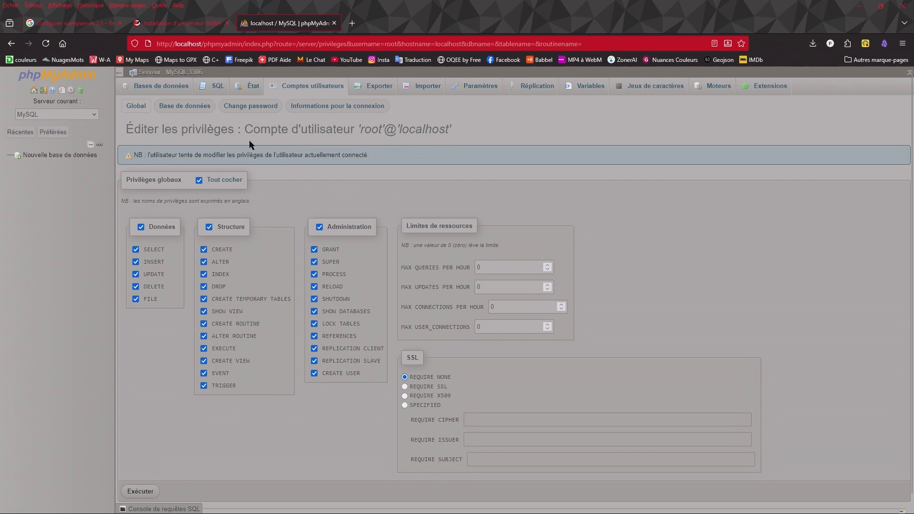
{"action": "left_click", "coordinate": [250, 106]}
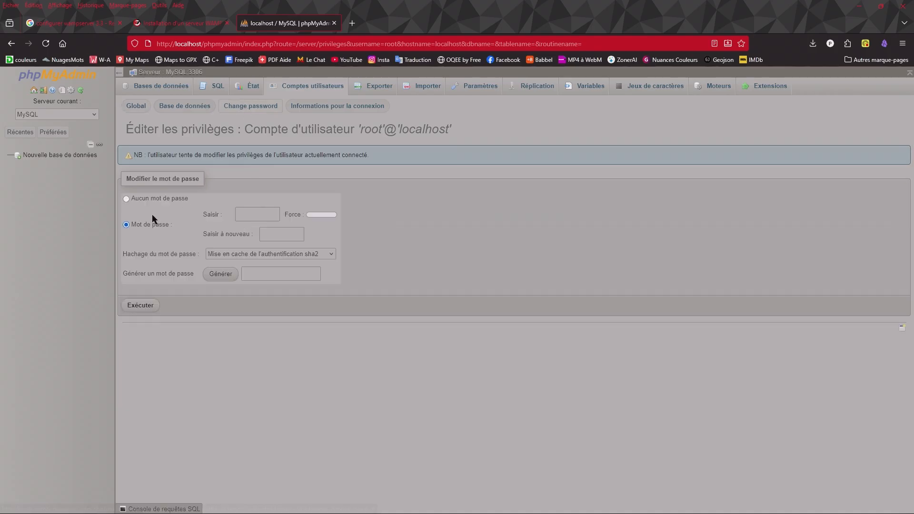
{"action": "left_click", "coordinate": [251, 217]}
{"action": "type", "text": "a"}
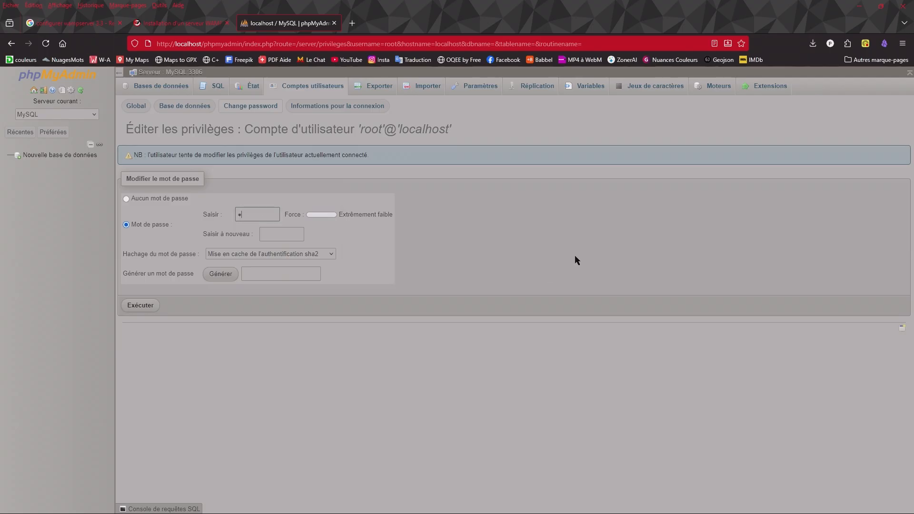
{"action": "type", "text": "bcd"}
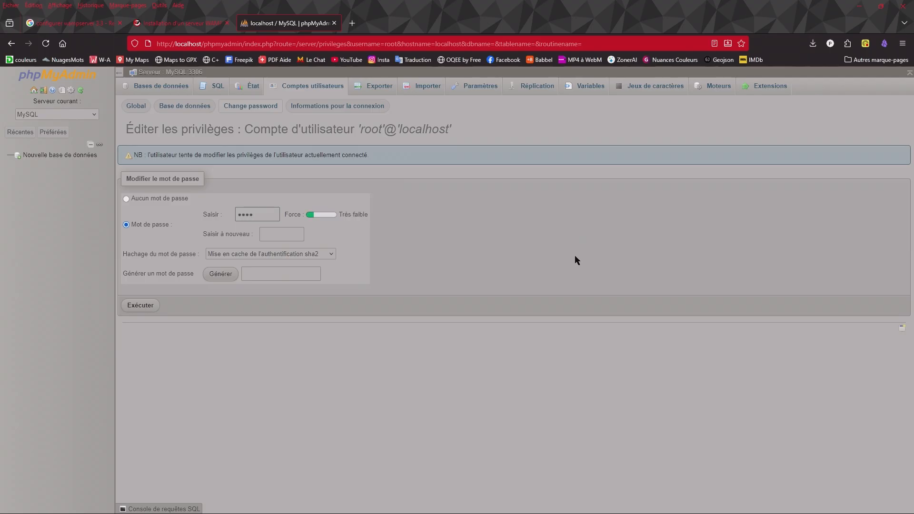
{"action": "type", "text": "efg"}
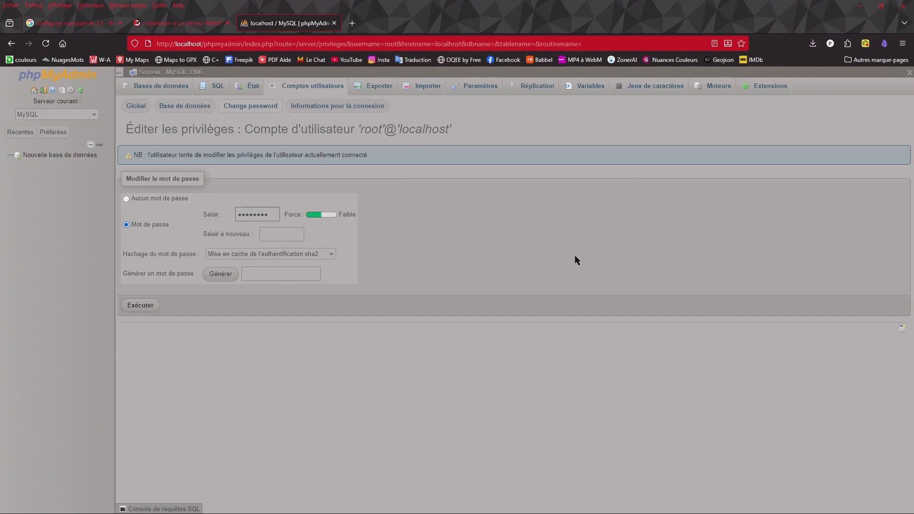
{"action": "type", "text": "hij"}
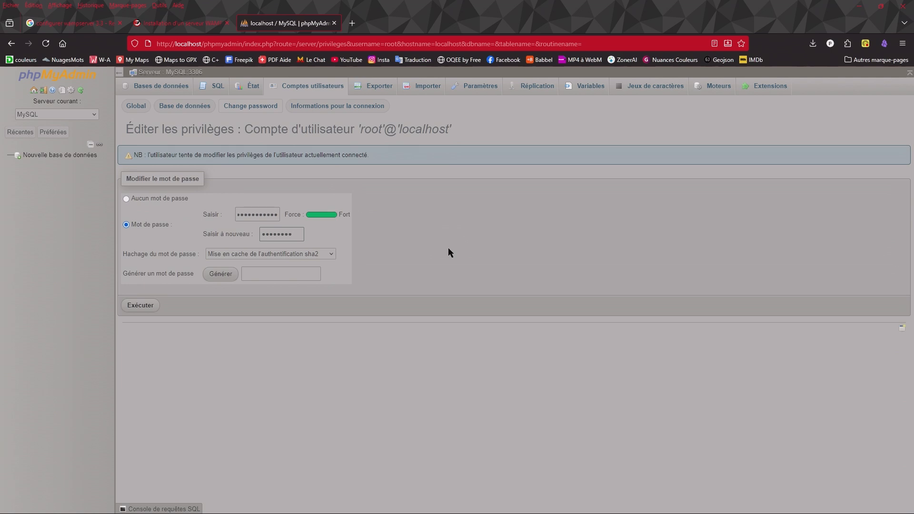
{"action": "type", "text": "••"}
{"action": "left_click", "coordinate": [141, 305]}
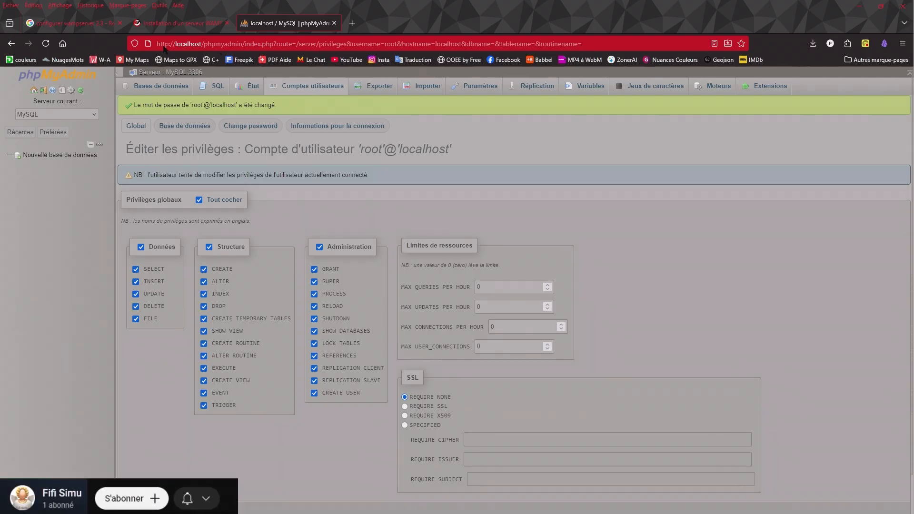
- Close the phpMyAdmin page, minimize the browser, and reopen phpMyAdmin 5.2.1 from Wampserver on the taskbar
{"action": "left_click", "coordinate": [334, 23]}
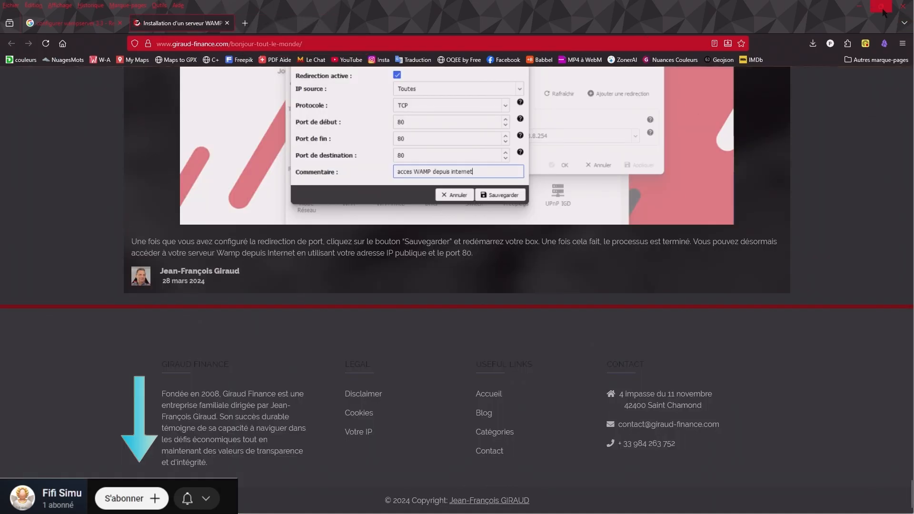
{"action": "left_click", "coordinate": [859, 6]}
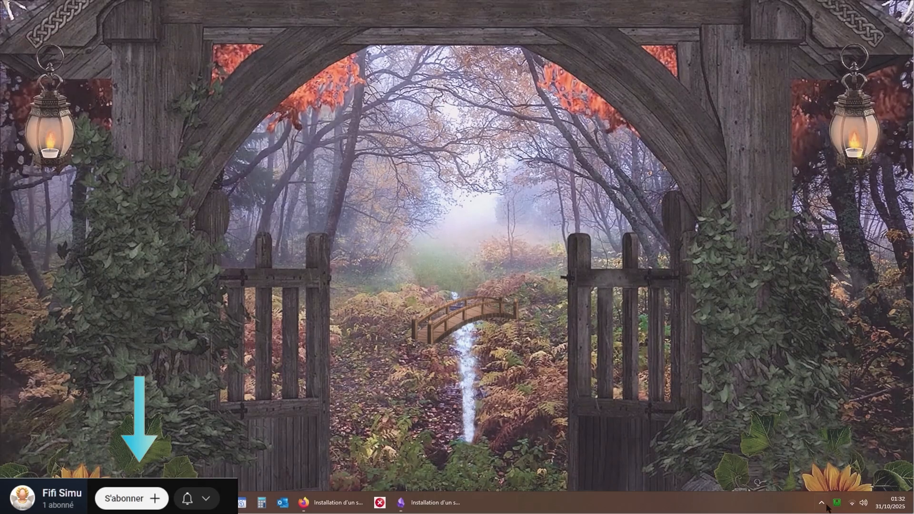
{"action": "left_click", "coordinate": [837, 502]}
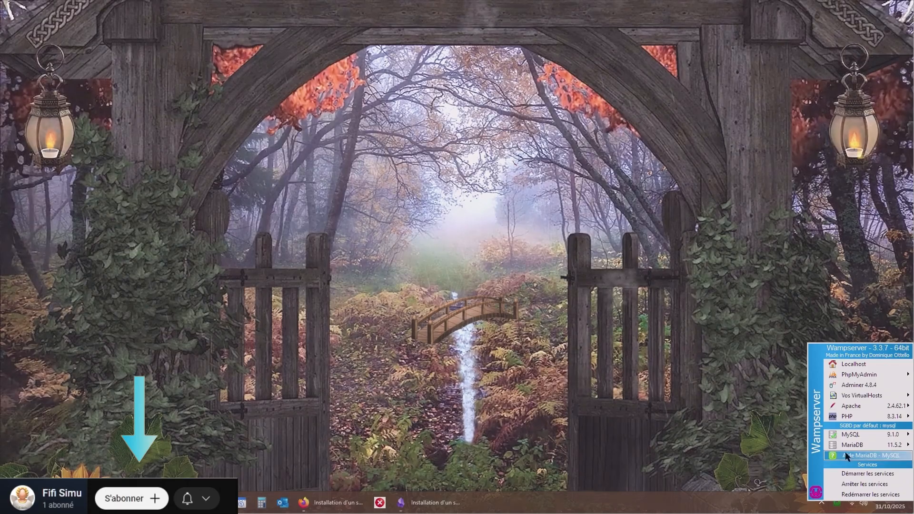
{"action": "left_click", "coordinate": [845, 375]}
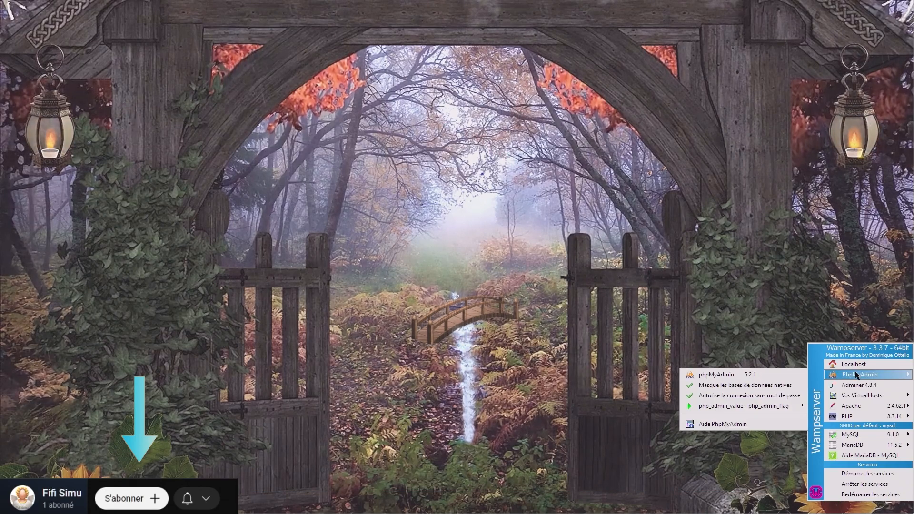
{"action": "left_click", "coordinate": [741, 376]}
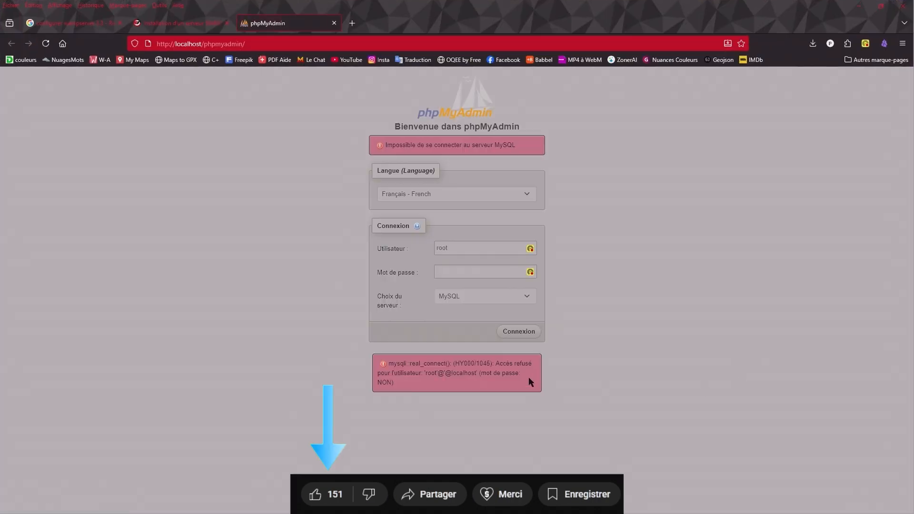
- Log in to the MySQL server as root with the new account password, and minimize the browser
{"action": "left_click", "coordinate": [464, 272]}
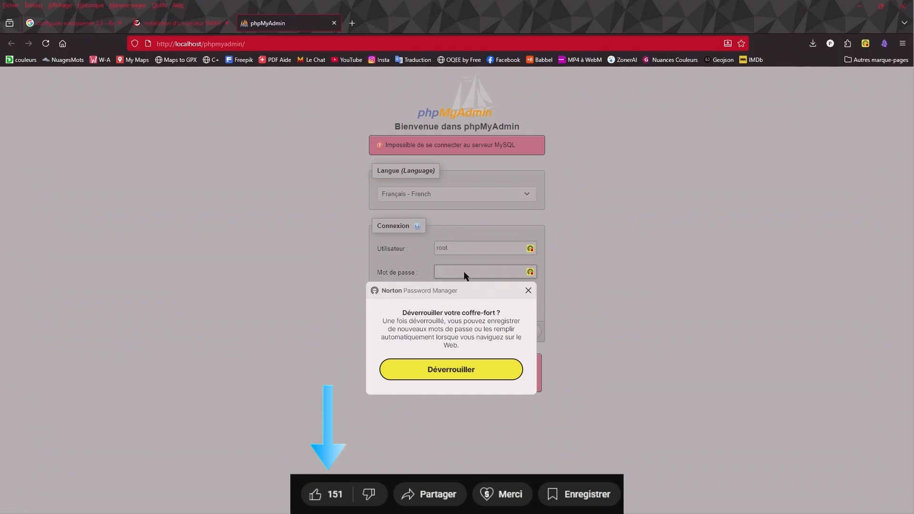
{"action": "type", "text": "r"}
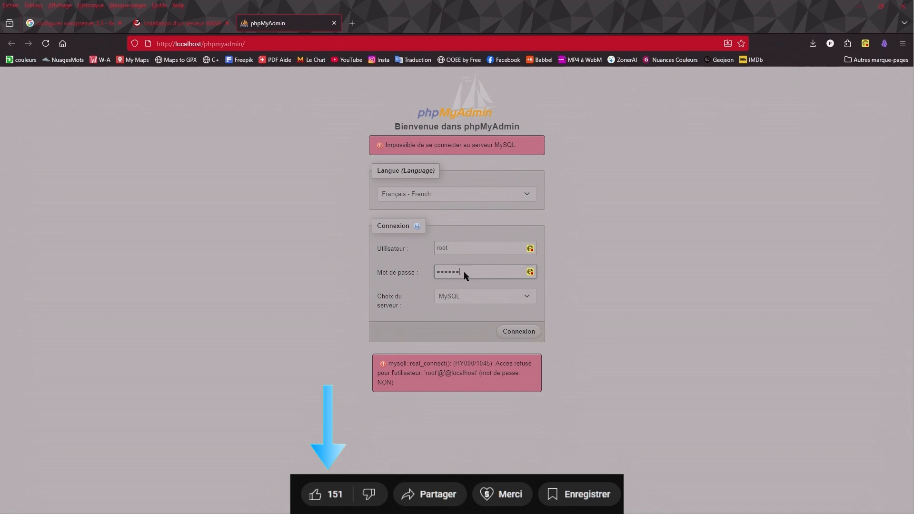
{"action": "type", "text": "ot"}
{"action": "type", "text": "••"}
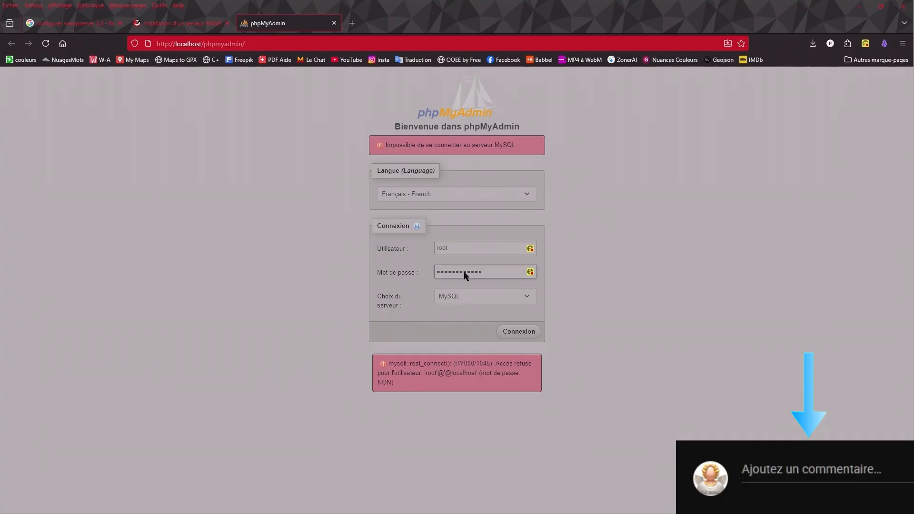
{"action": "left_click", "coordinate": [525, 332]}
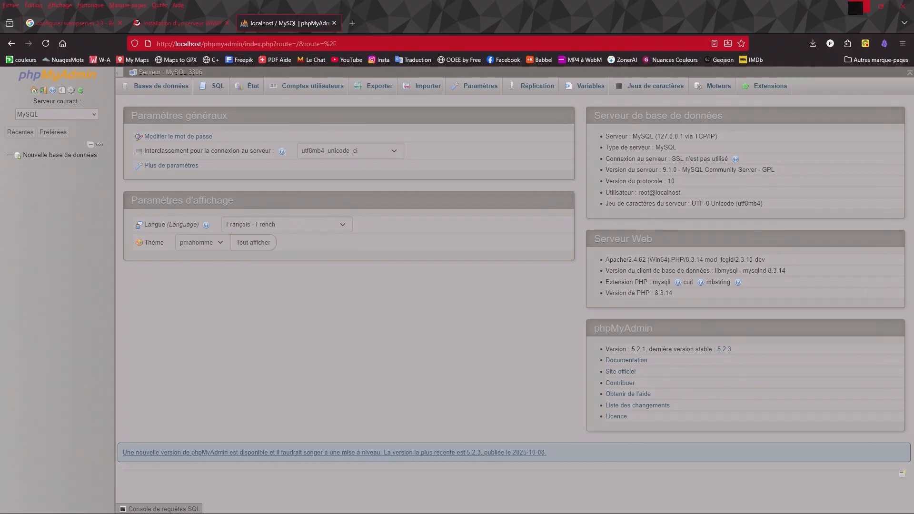
{"action": "left_click", "coordinate": [862, 6]}
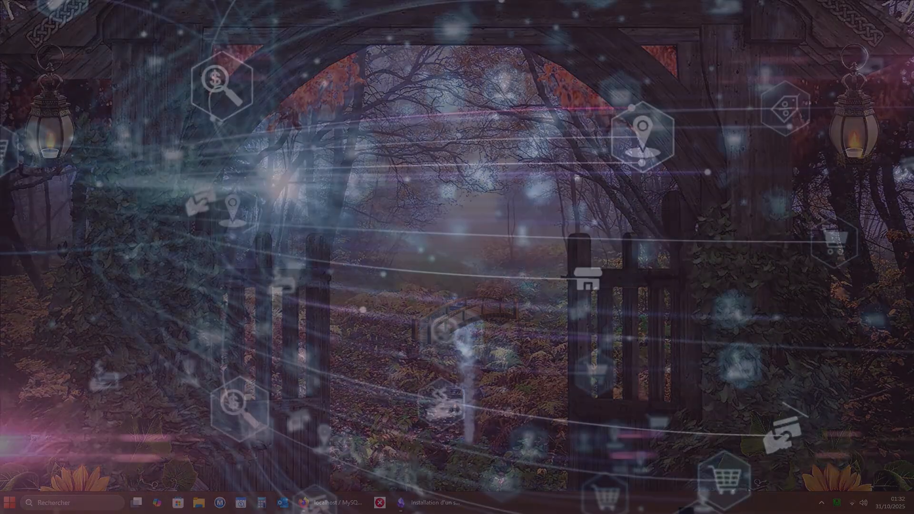